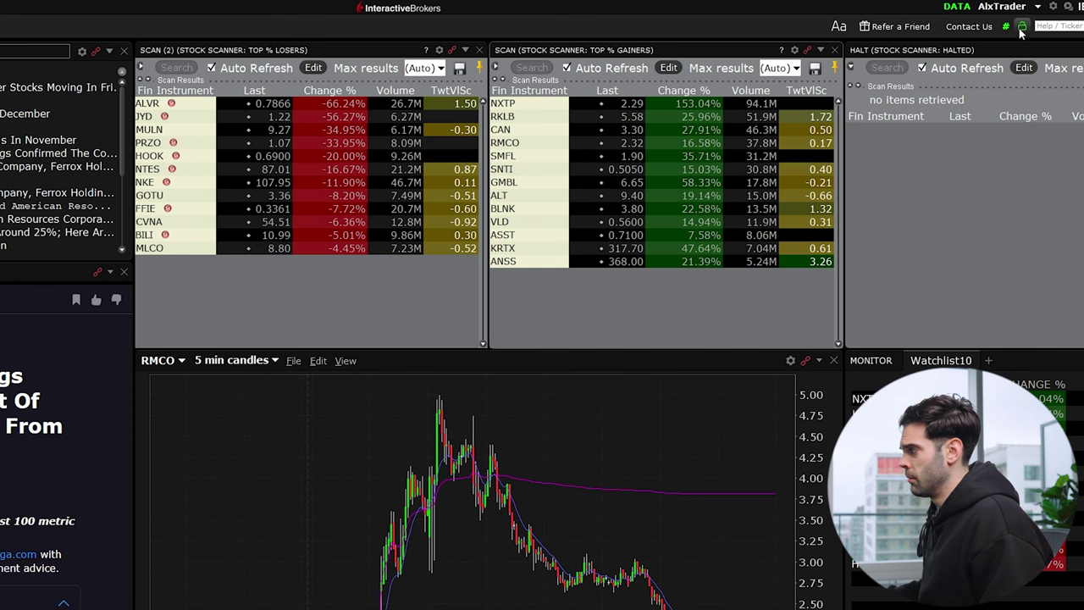
- Open a Mosaic Market Scanner with the predefined US Movers scan for US stocks
click(28, 20)
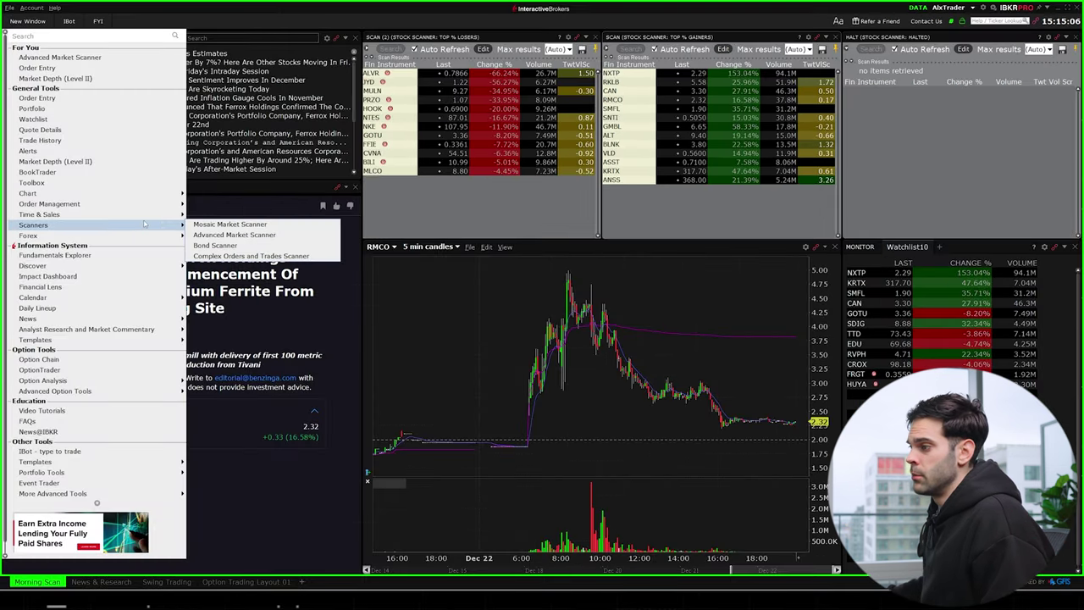
mouse_move(140, 225)
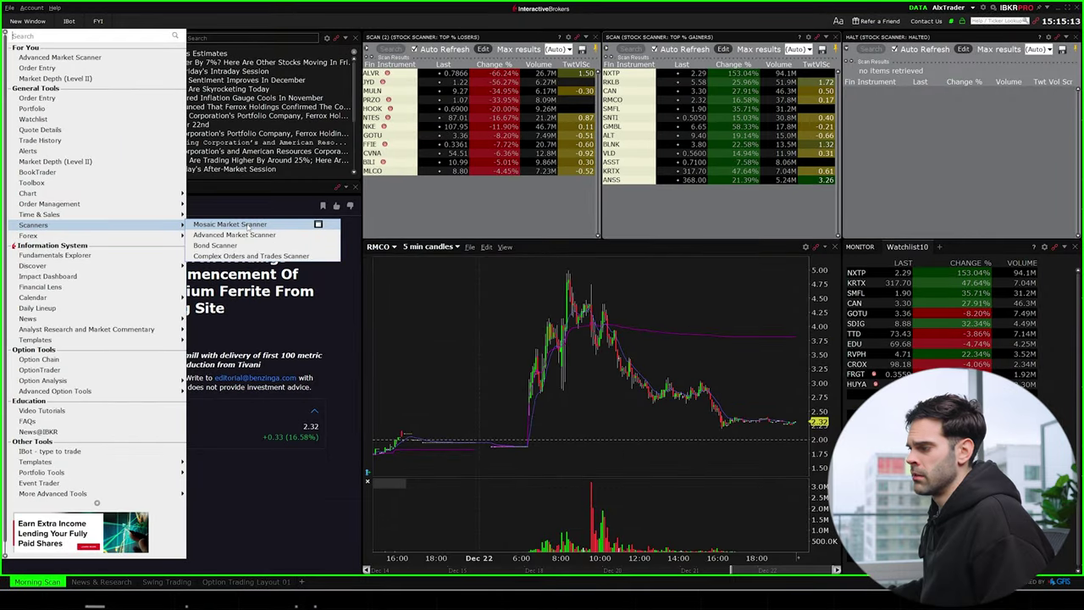
click(237, 226)
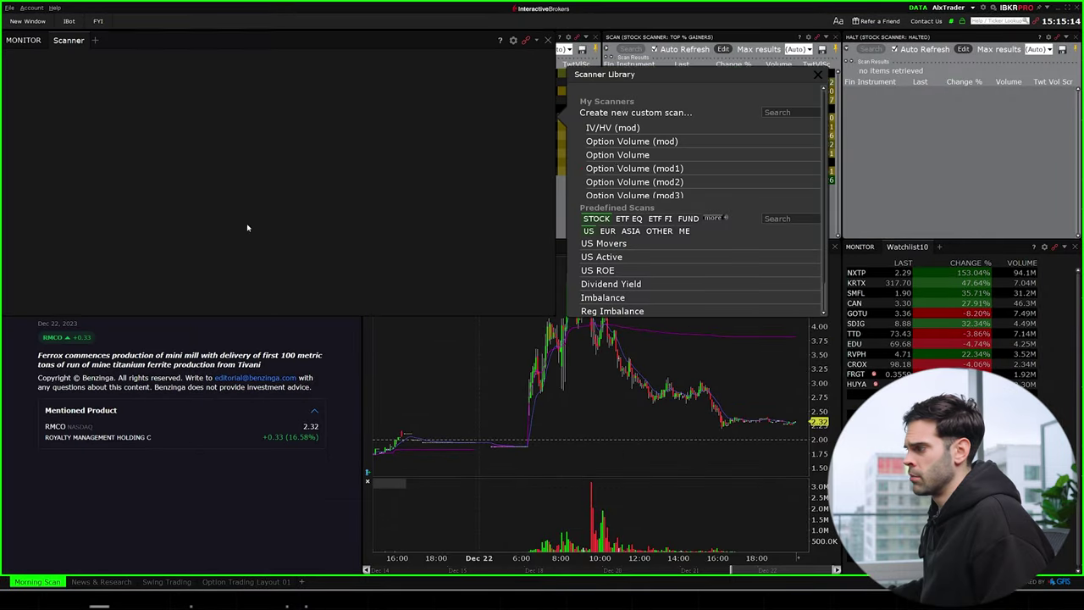
click(603, 243)
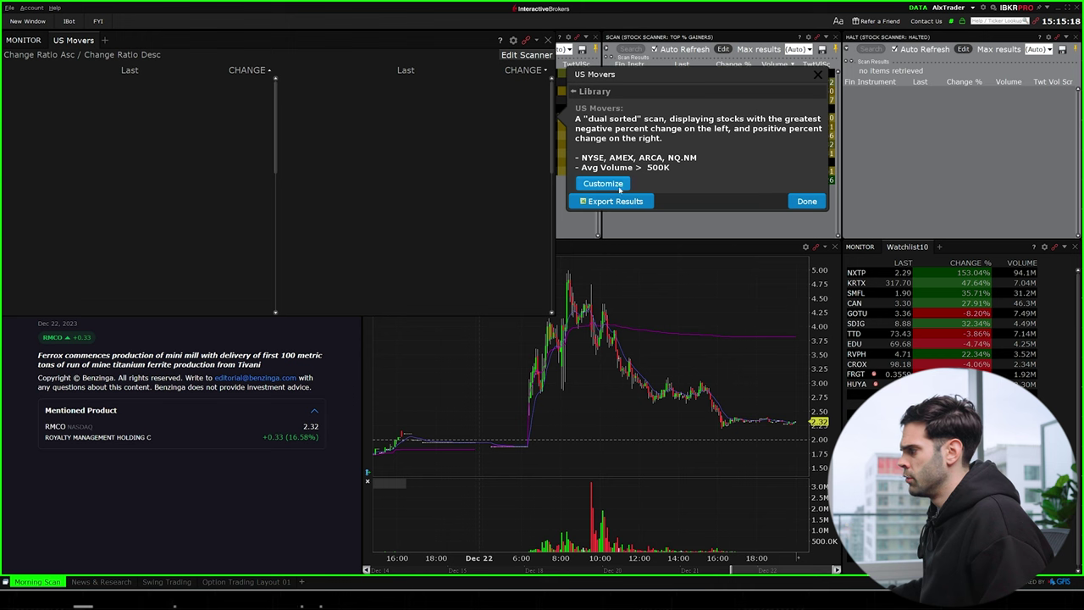
click(806, 201)
- Reposition and widen the US Movers scanner window to view it, and close it, discarding its changes
drag(356, 42, 730, 203)
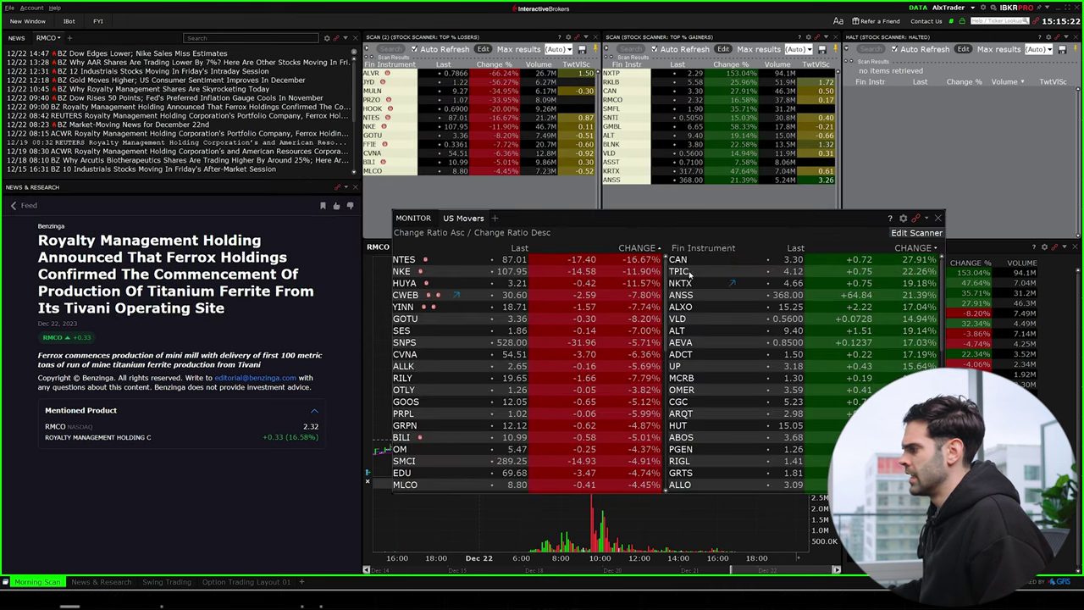
drag(685, 219, 625, 219)
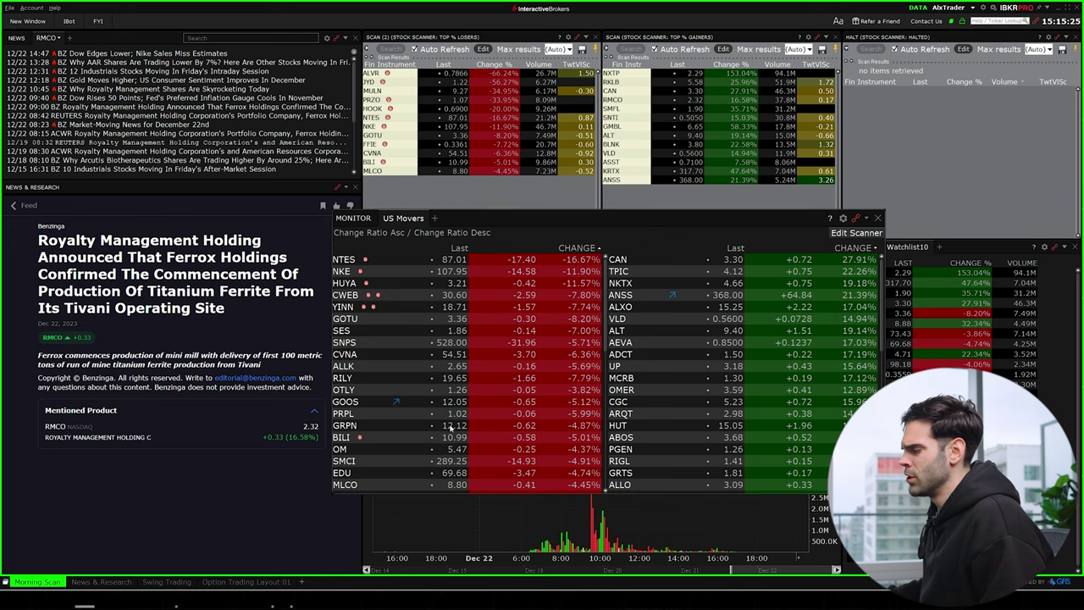
drag(817, 260, 899, 269)
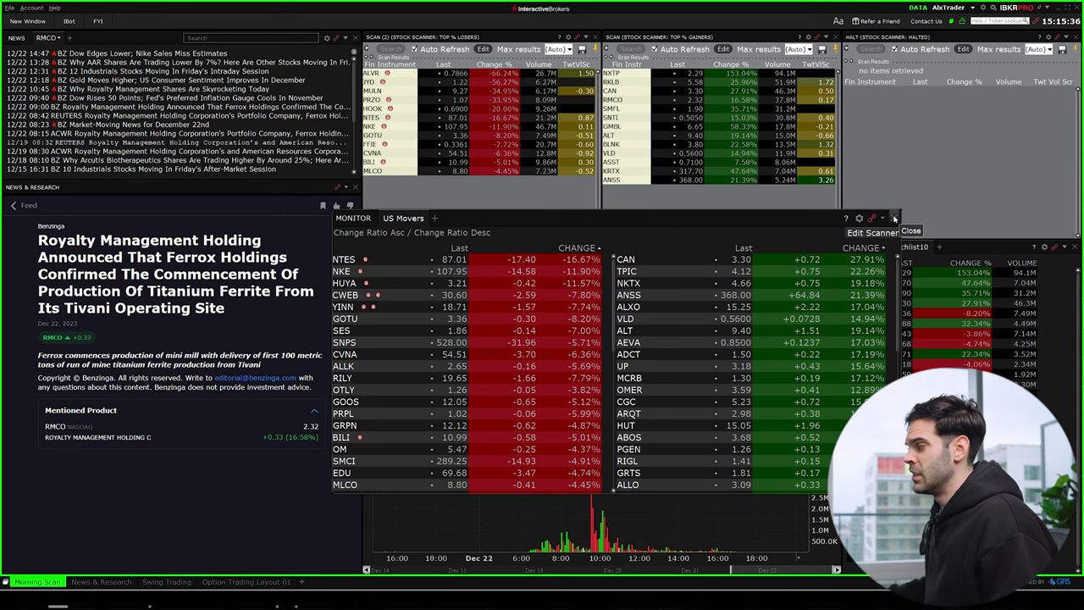
click(894, 218)
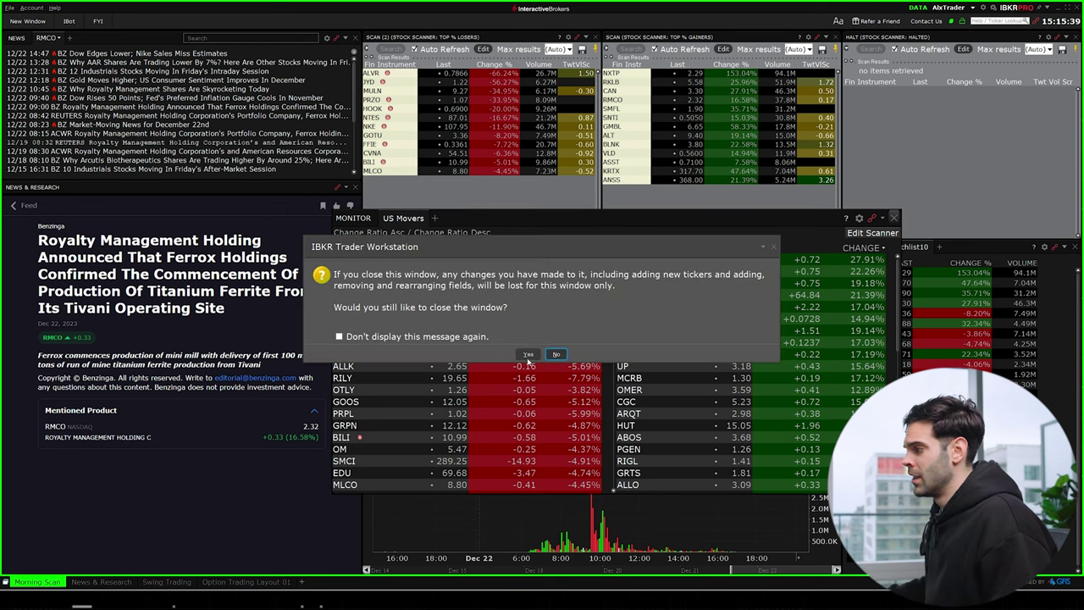
click(527, 355)
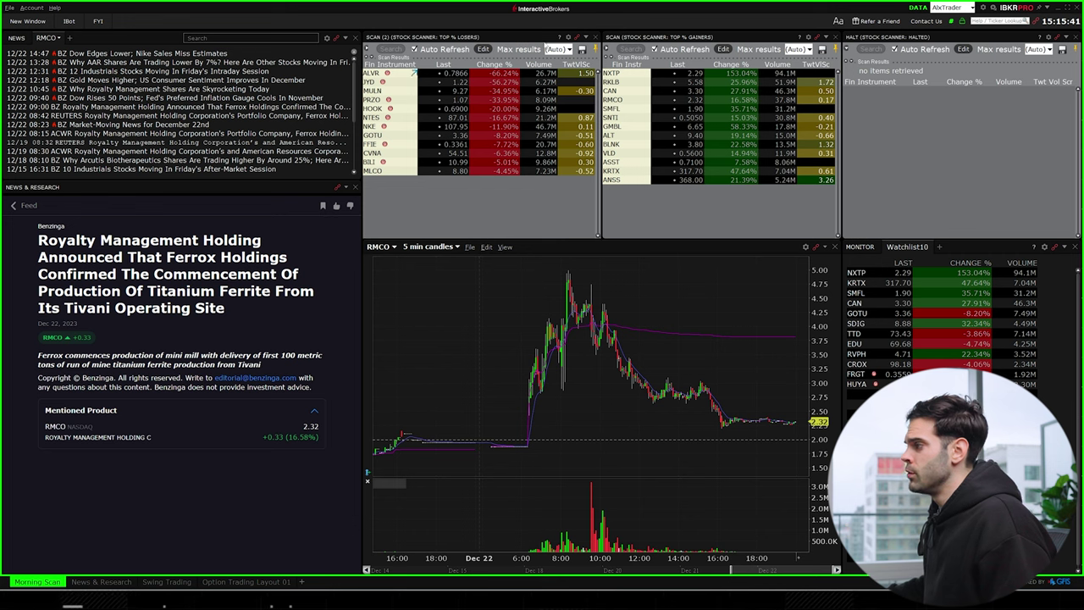
- Open a new Advanced Market Scanner in the workspace
click(28, 20)
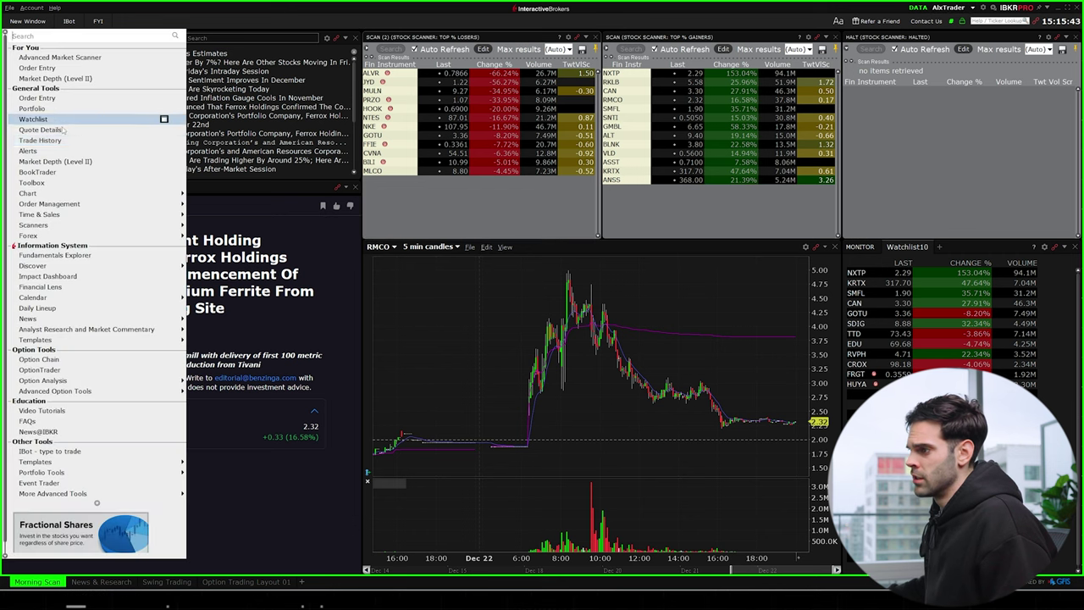
mouse_move(109, 222)
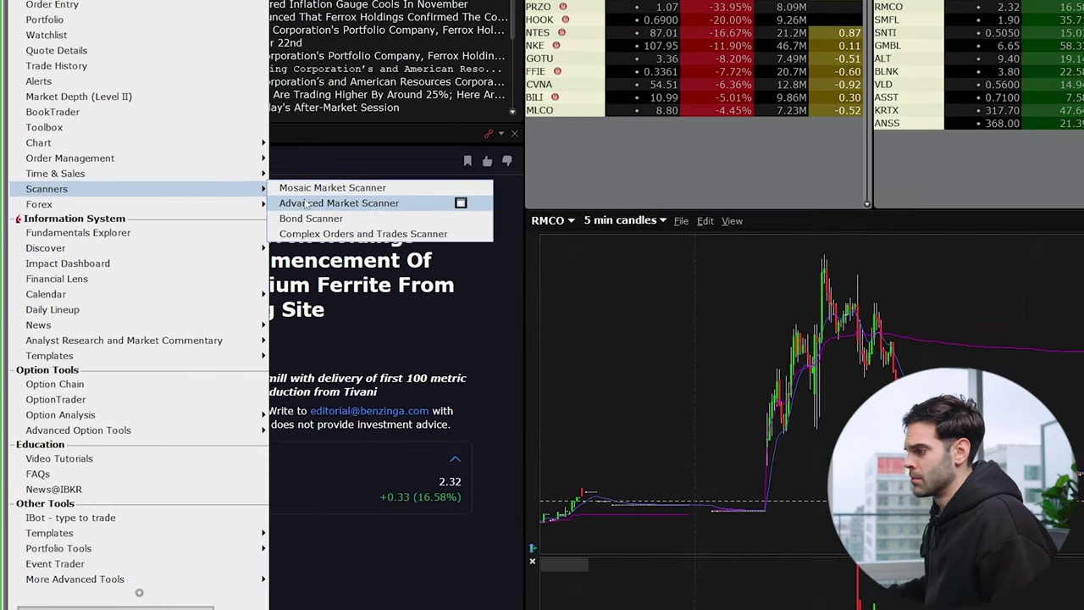
click(309, 204)
click(819, 0)
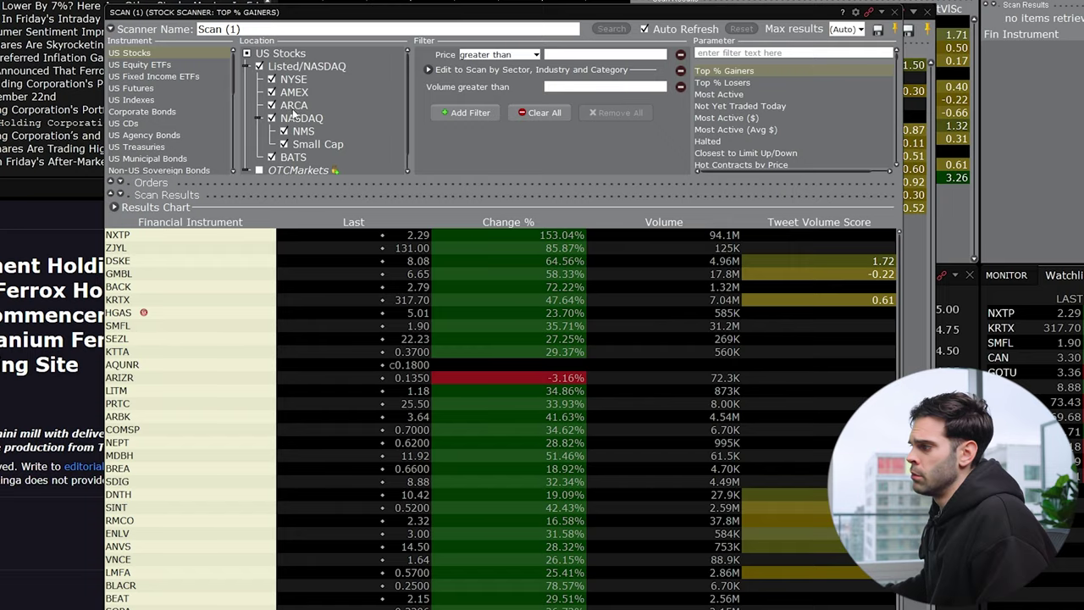
- Set the scan criteria to exclude ARCA, use Top % Gainers, and require price greater than 0.20 and volume greater than 1M
scroll(324, 114, down, 1)
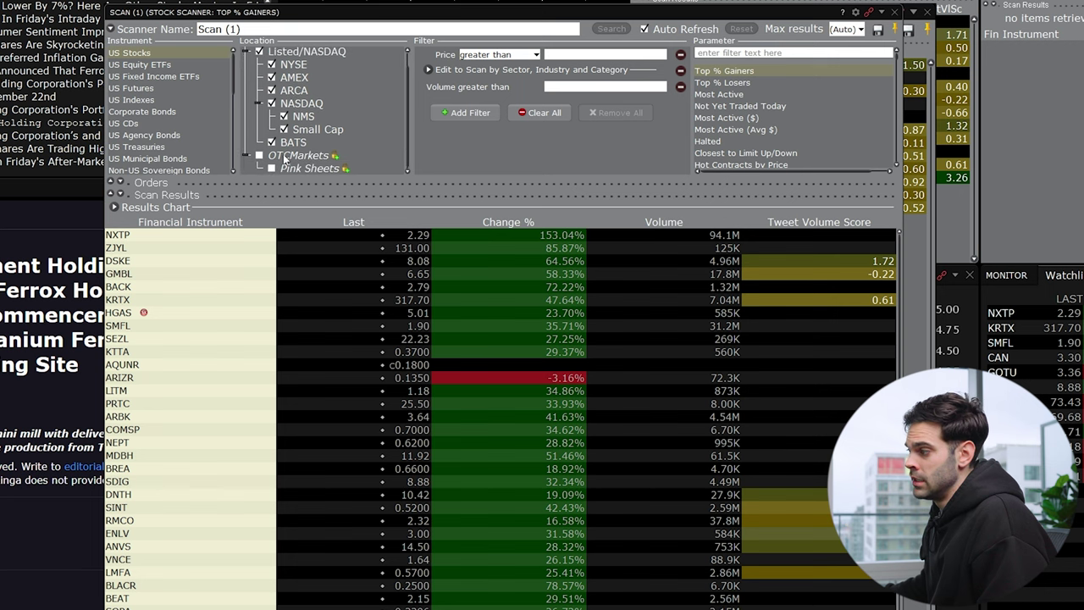
click(272, 91)
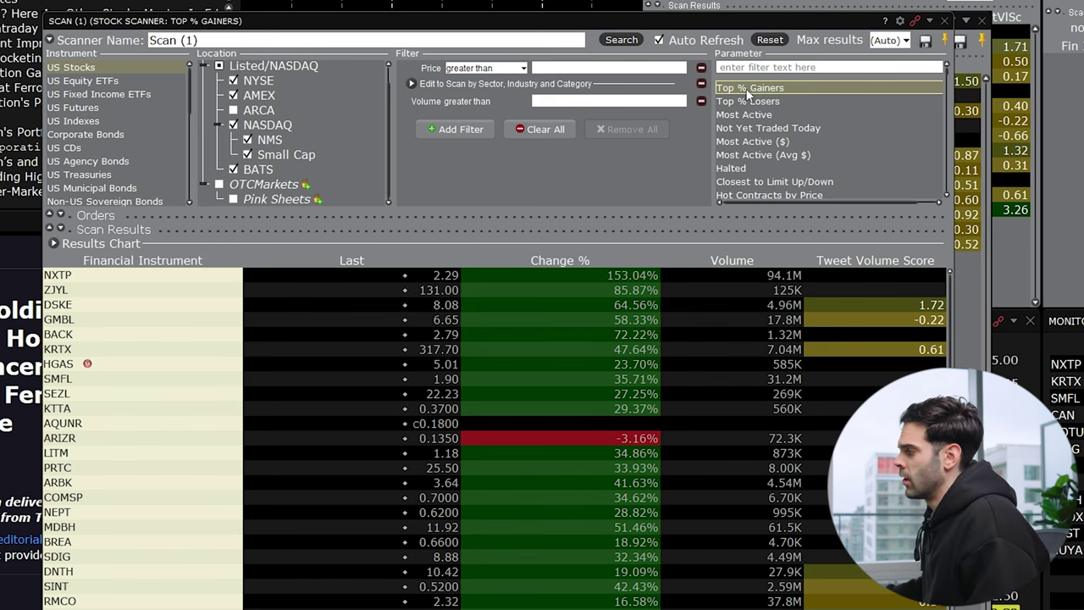
click(758, 103)
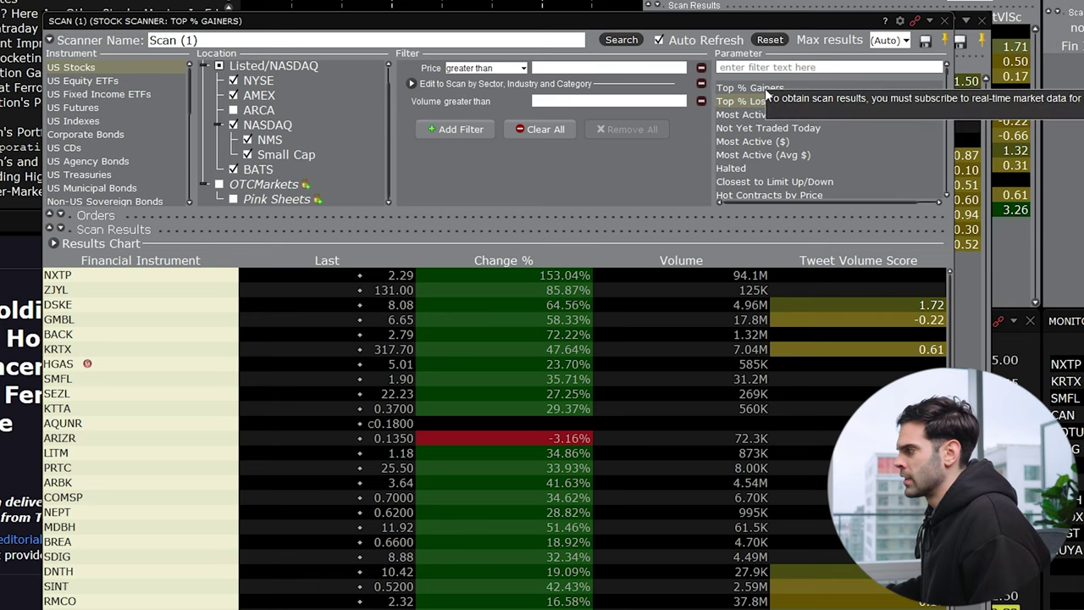
click(751, 87)
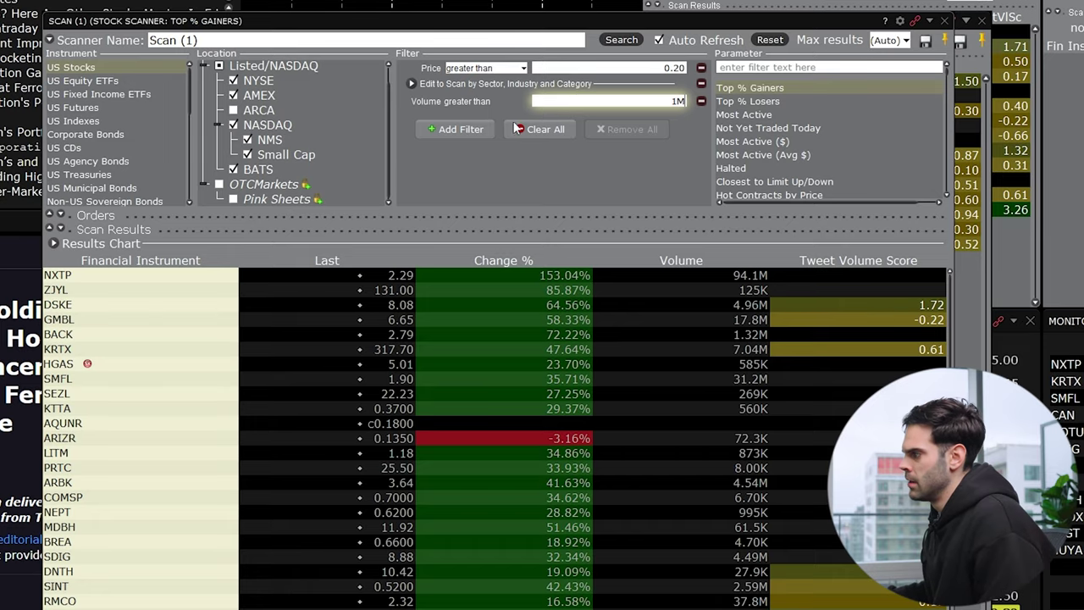
- Add a Change (%) filter requiring greater than 10 and run the Top % Gainers scan
click(442, 129)
click(504, 224)
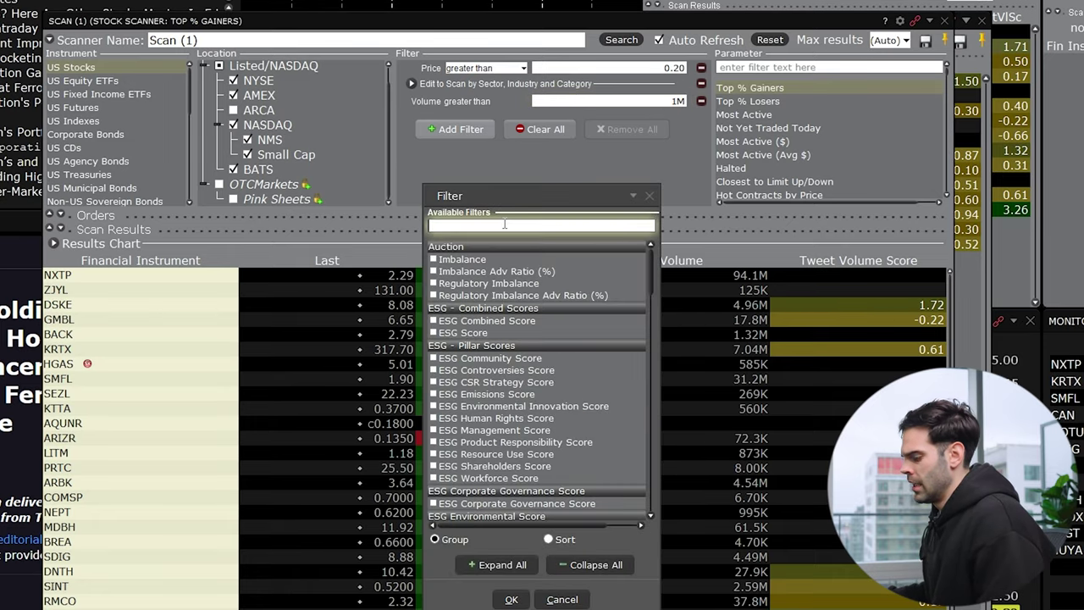
text(af)
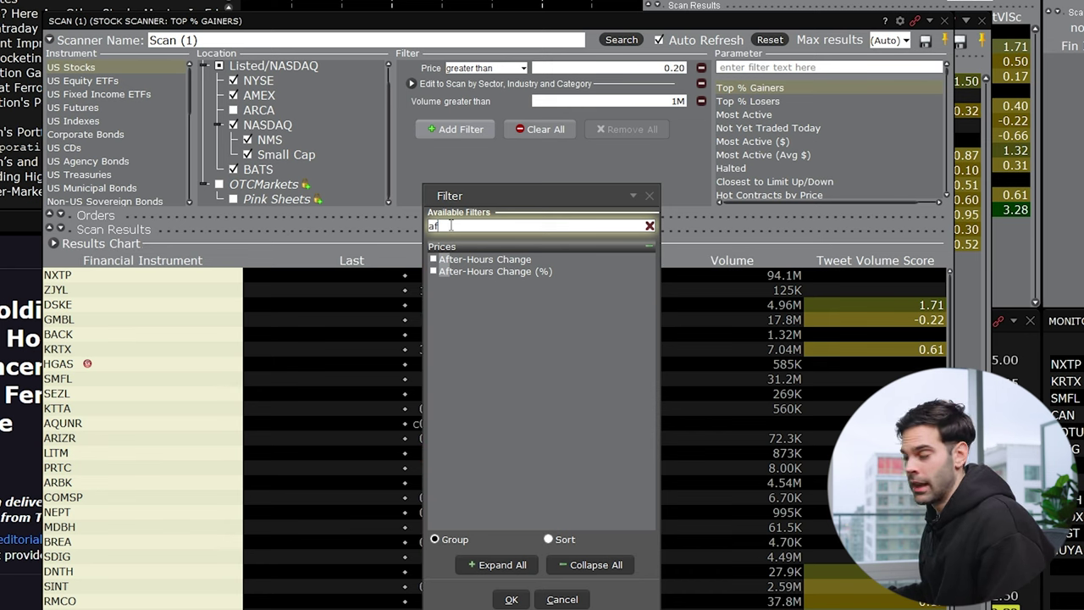
text(chan)
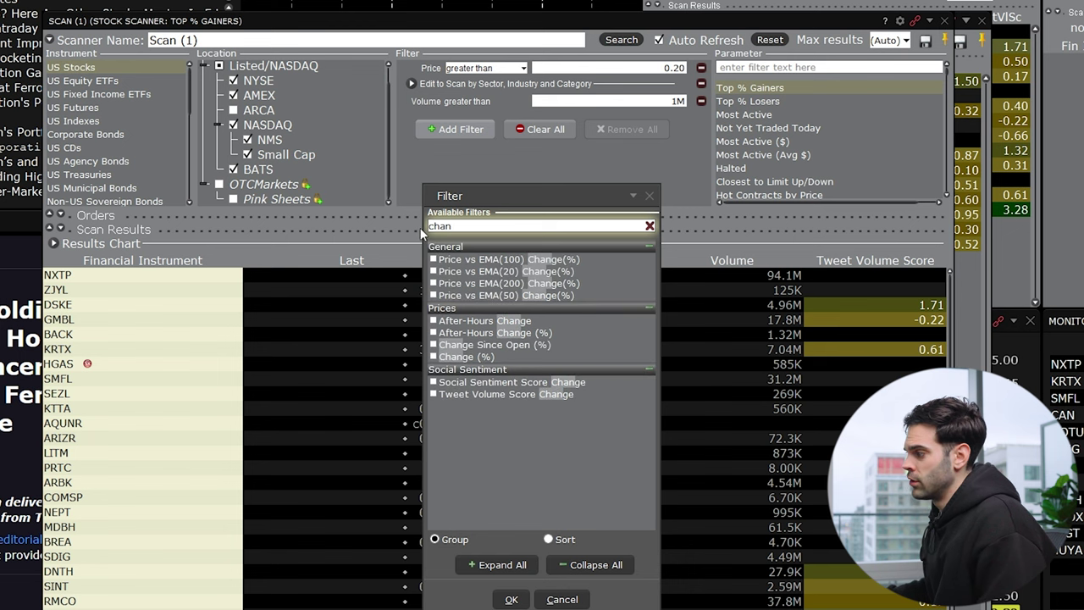
click(434, 357)
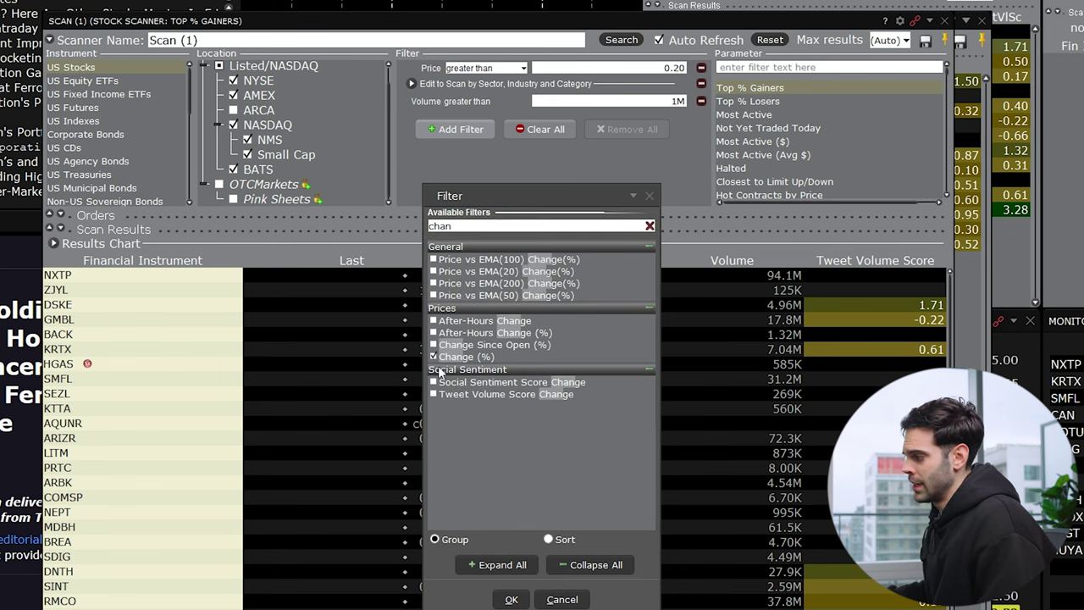
click(511, 600)
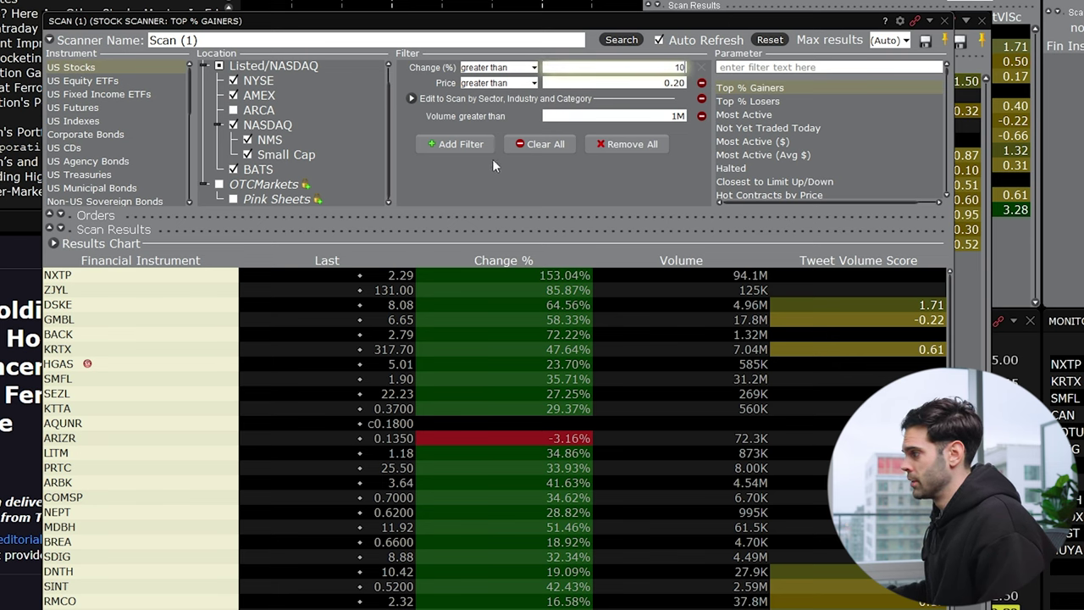
click(620, 40)
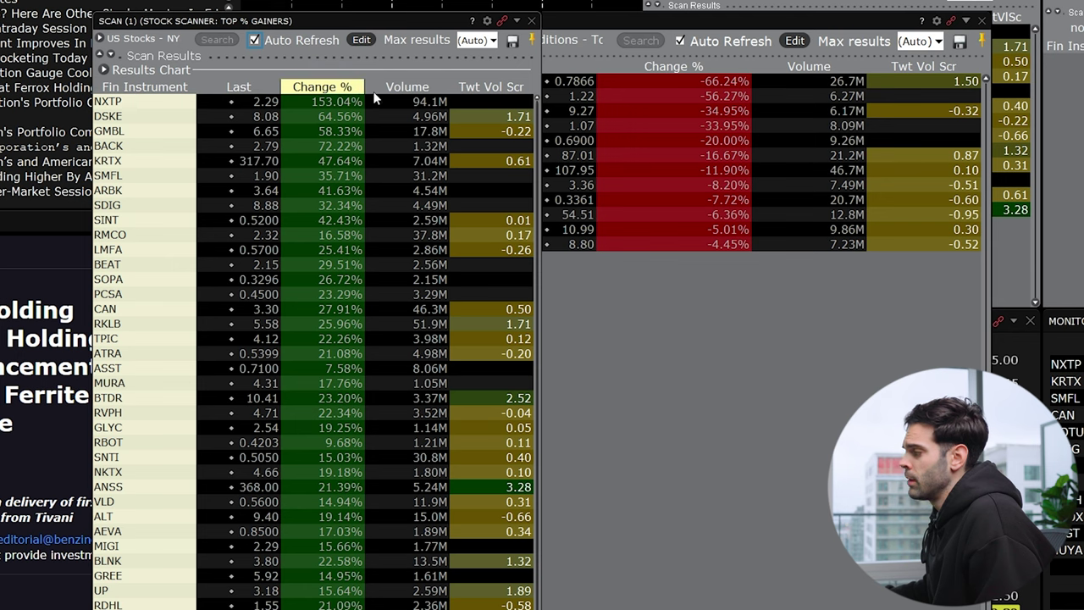
- Add the Tweet Volume Score Change column to the scanner layout, placed last after Tweet Volume Score
mouse_move(422, 99)
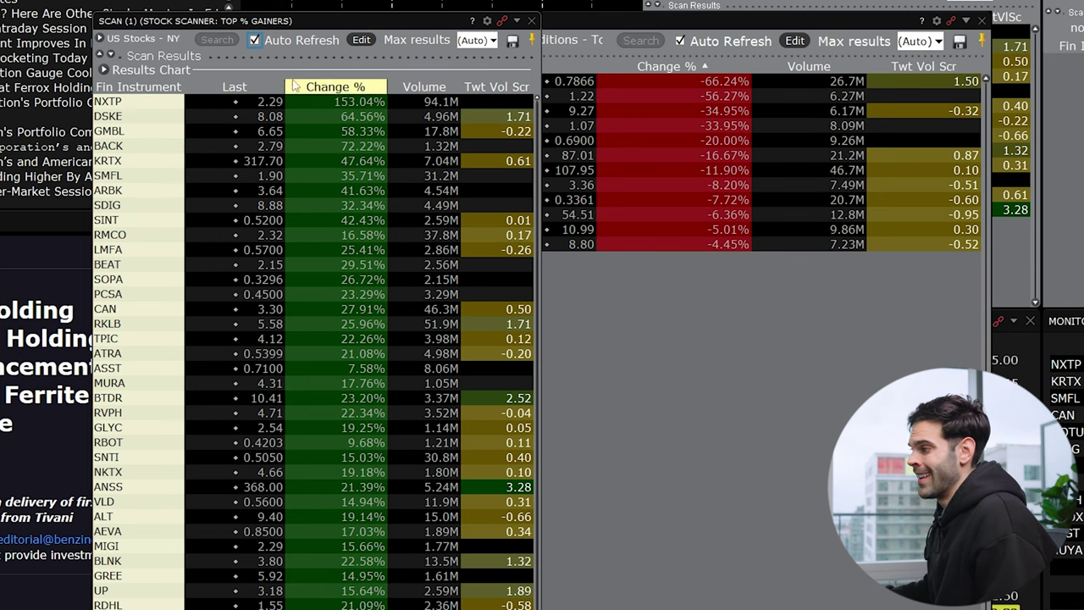
mouse_move(163, 91)
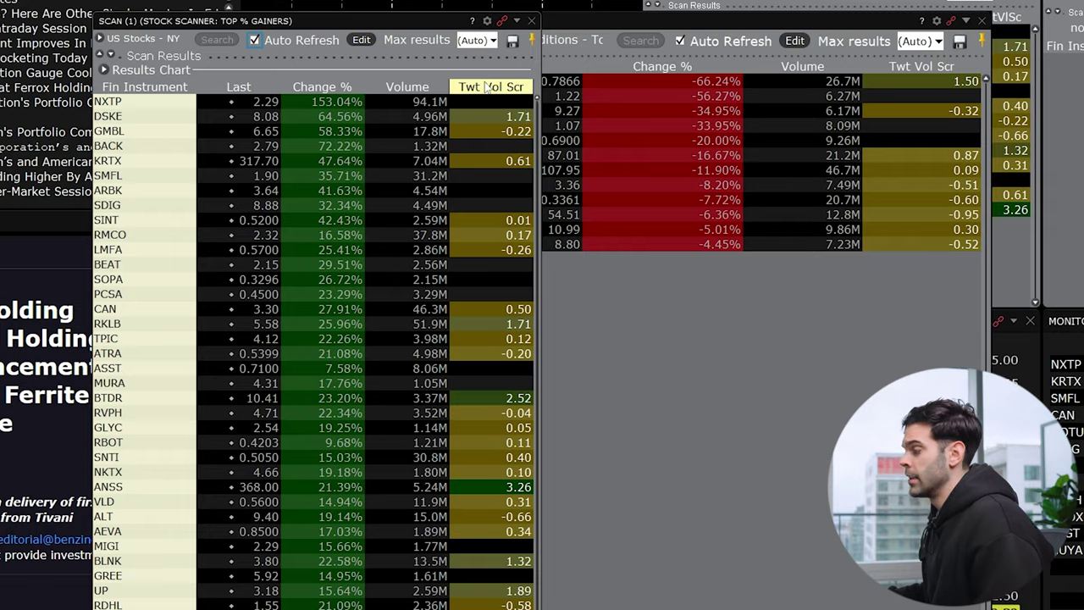
right_click(487, 88)
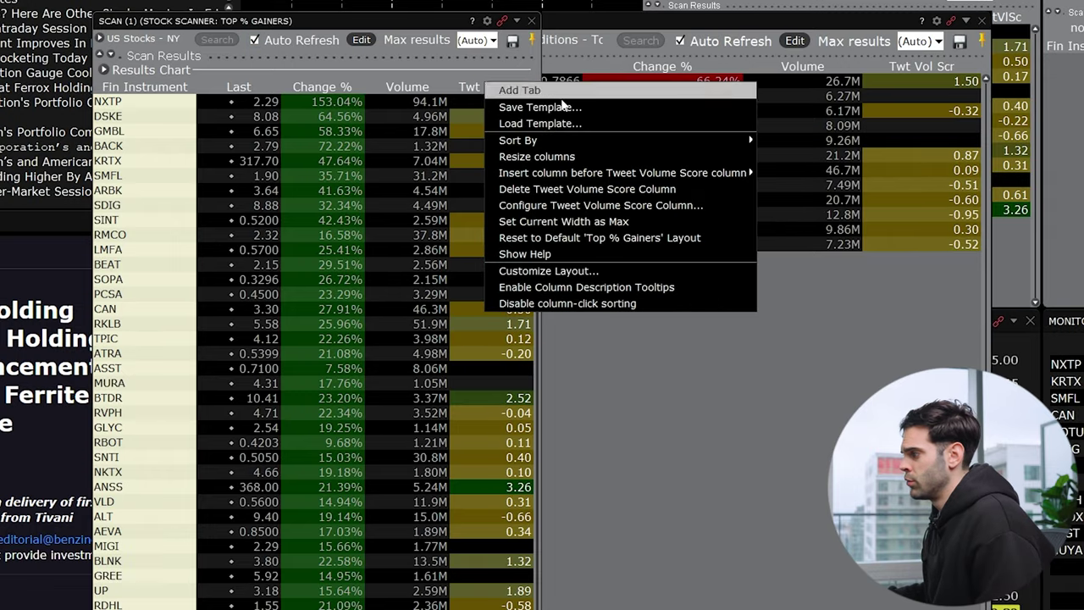
click(546, 270)
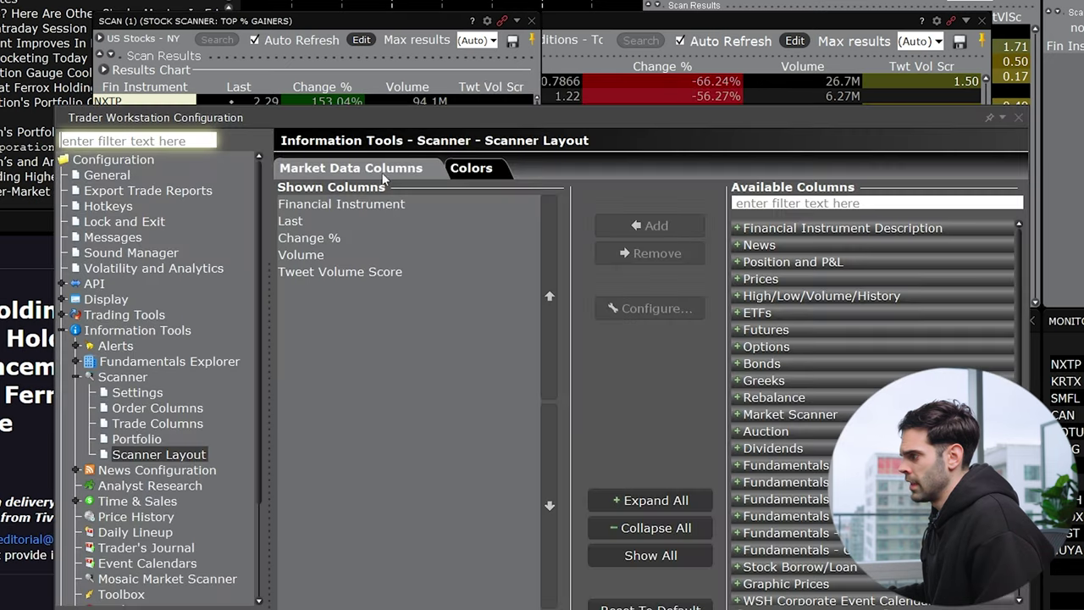
click(788, 204)
text(twe)
click(761, 244)
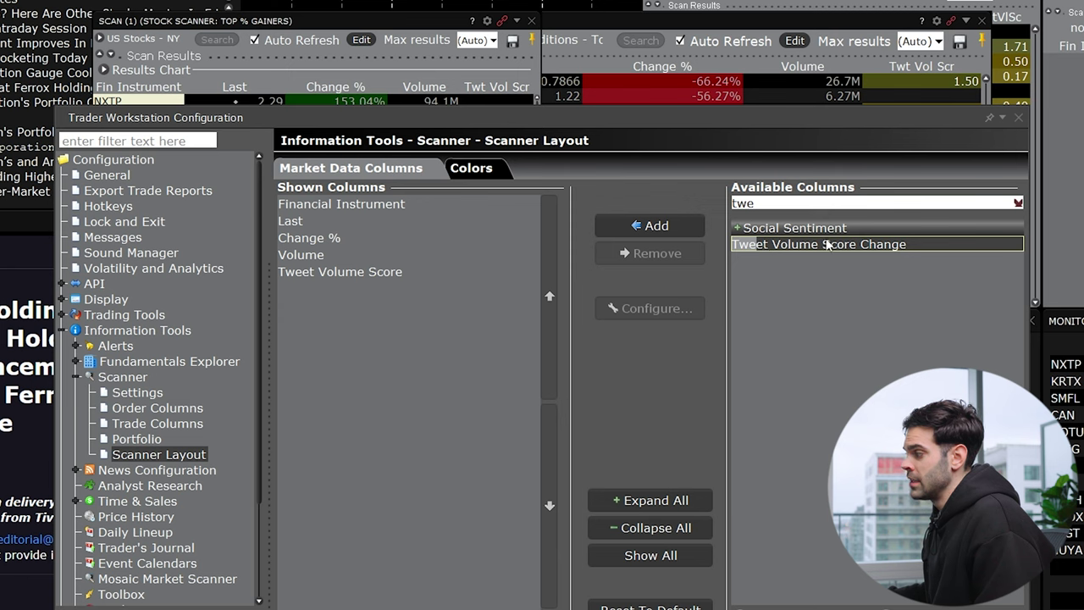
click(667, 225)
click(375, 258)
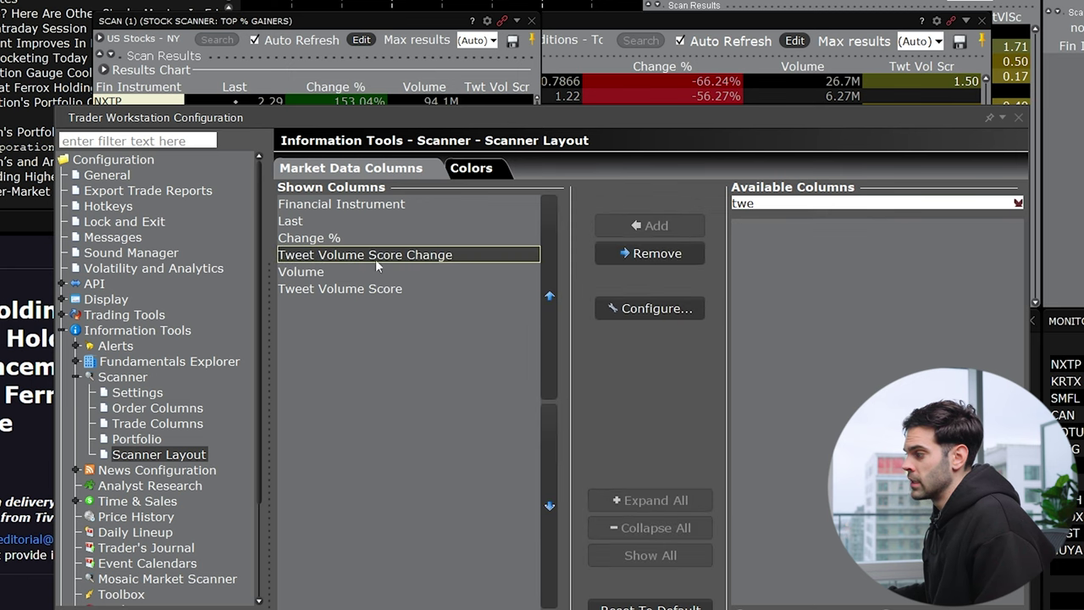
click(544, 475)
click(544, 475)
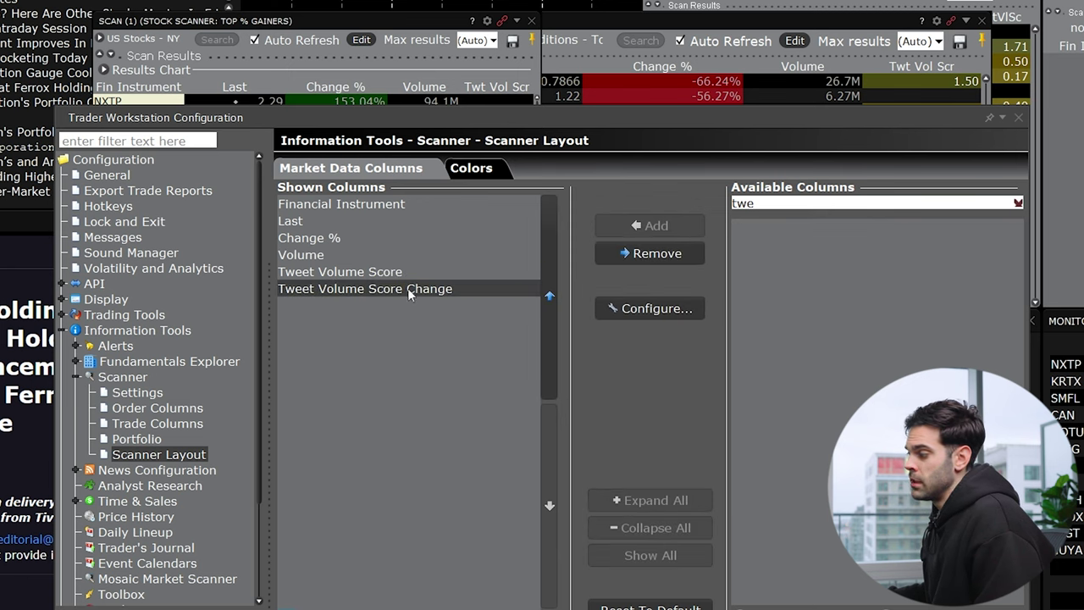
key(Return)
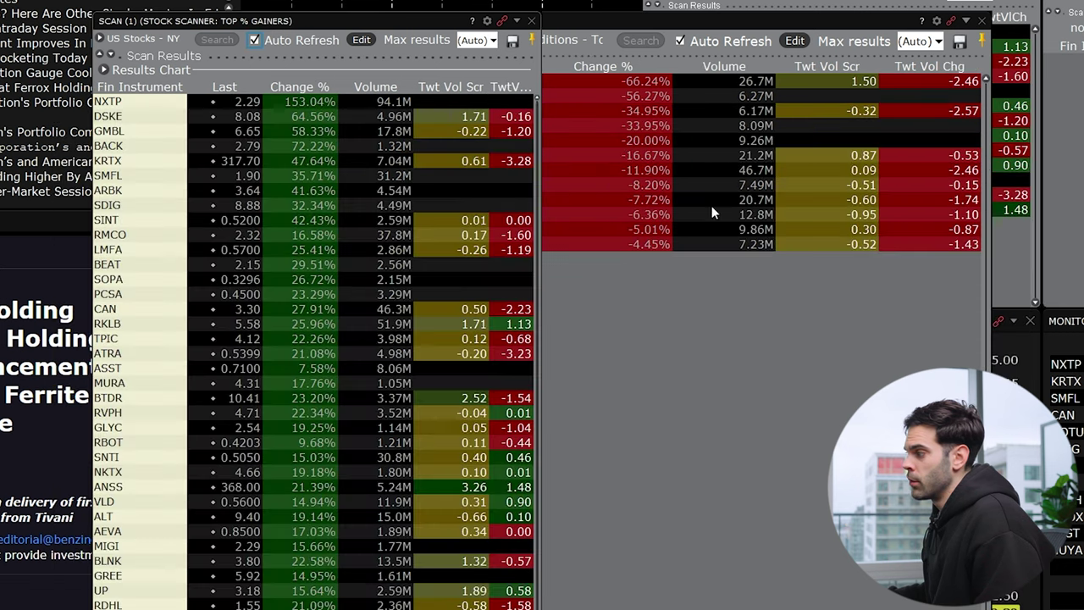
- Widen the Top % Gainers scan window to fit its columns and examine the tweet volume score details
double_click(532, 90)
drag(537, 77, 735, 80)
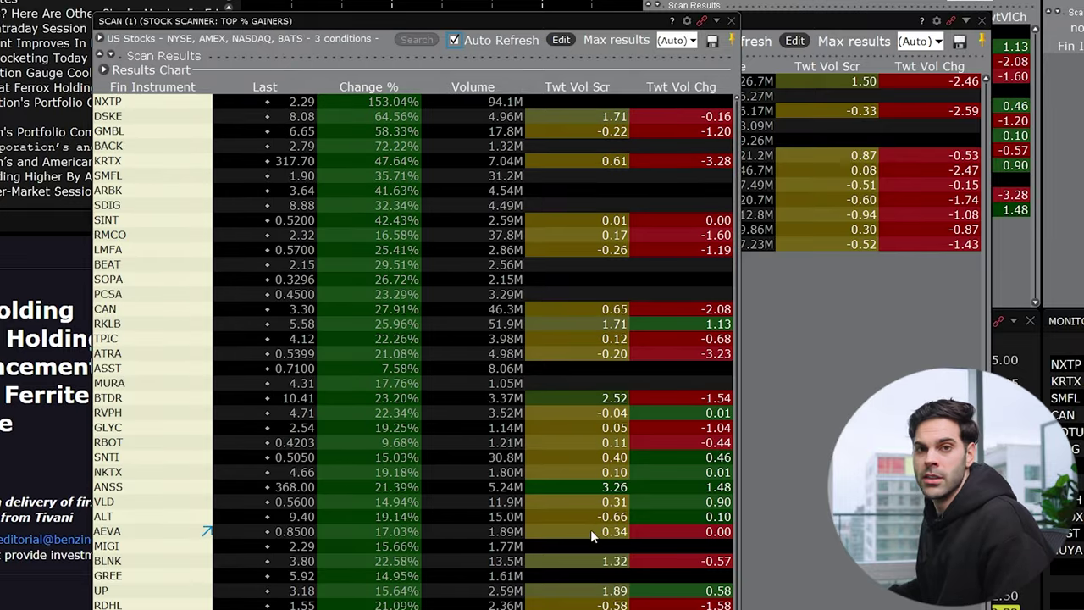
mouse_move(582, 513)
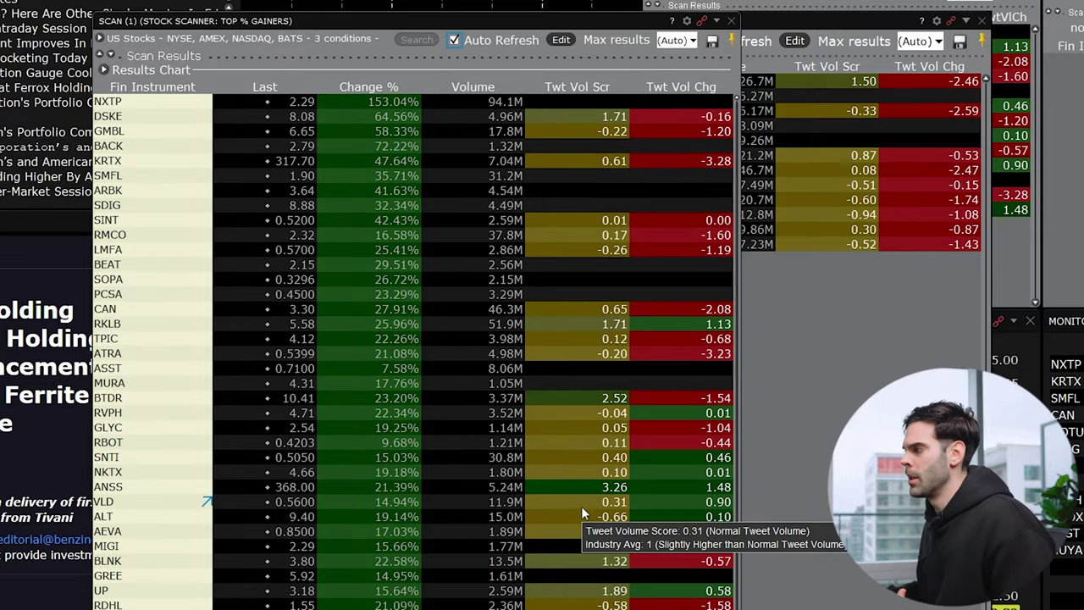
mouse_move(615, 118)
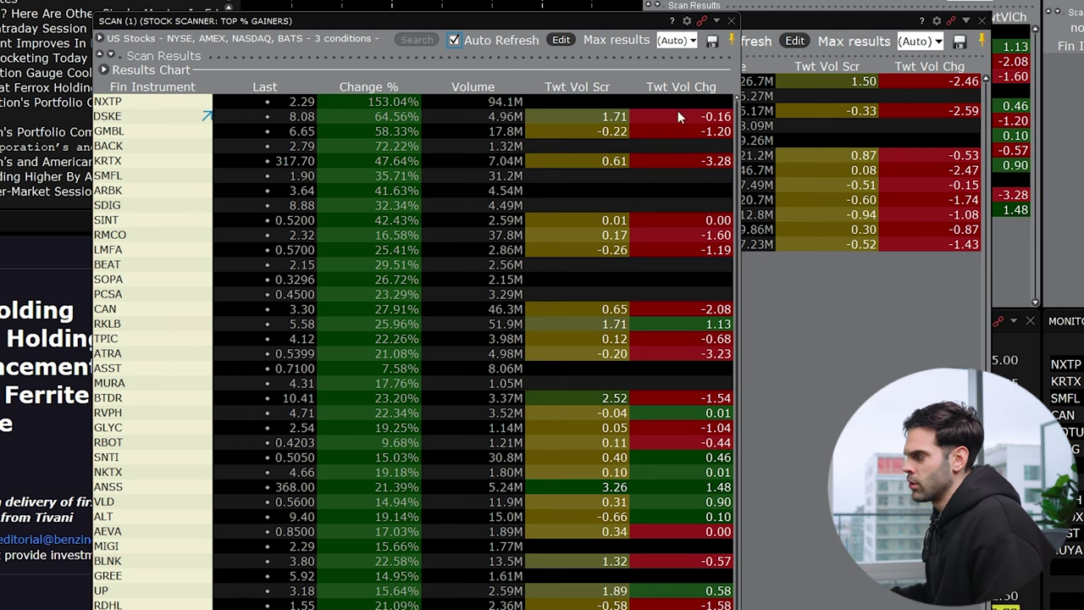
- Remove the Tweet Volume Score Change column from the scanner and look over the column categories available for insertion before Volume
right_click(703, 92)
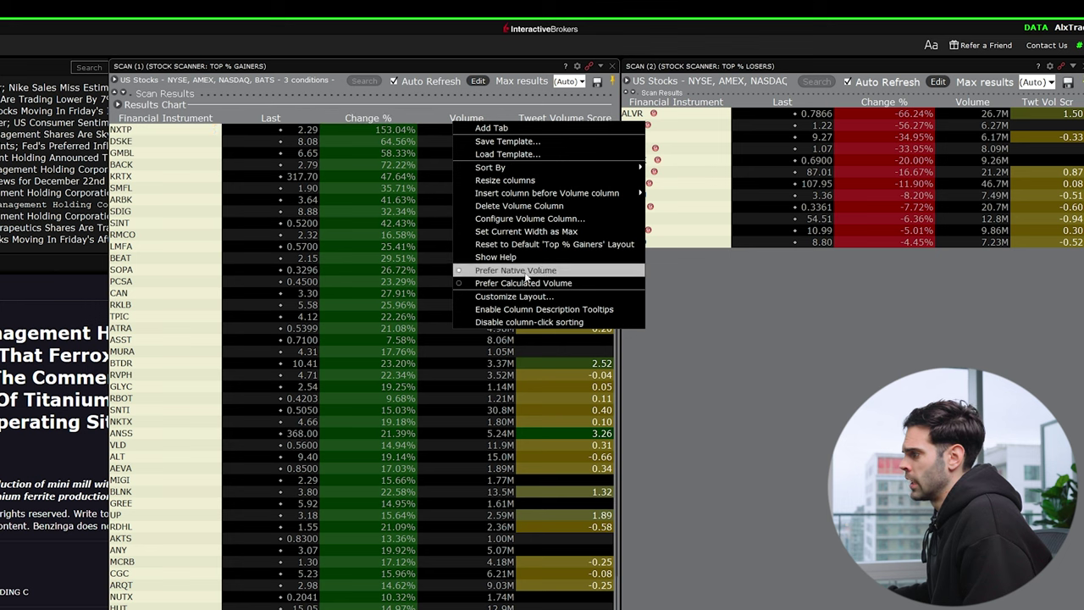
mouse_move(584, 194)
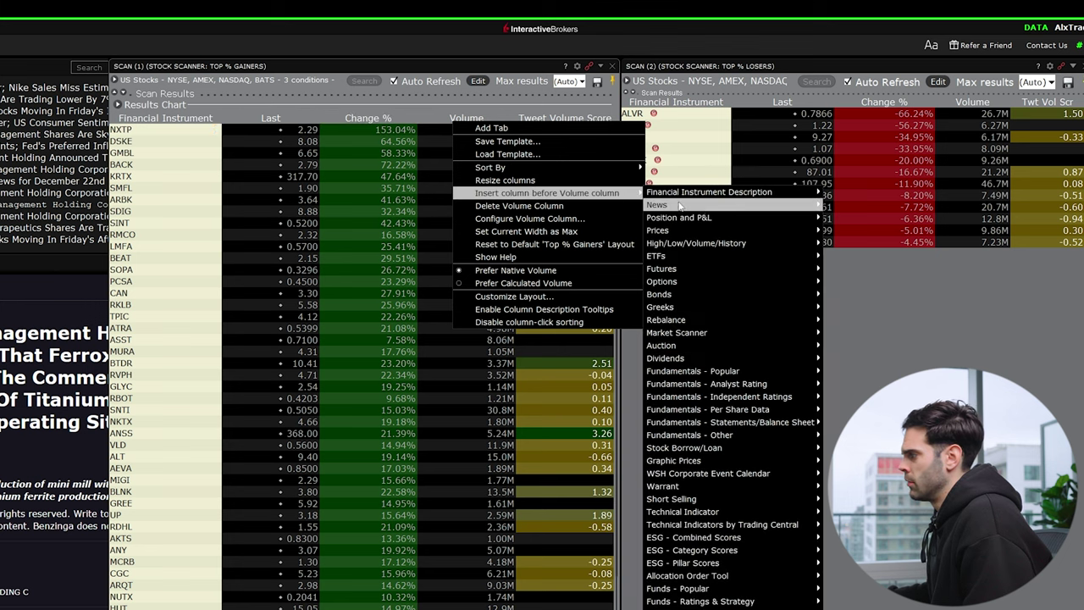
click(853, 203)
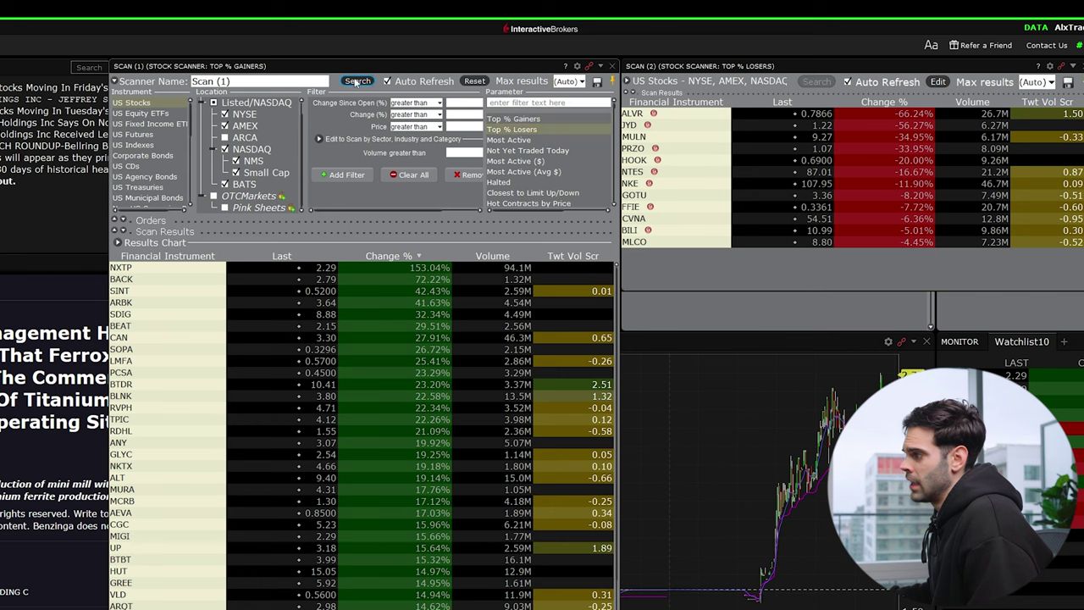
- Run a Top % Losers scan requiring Change (%) less than -10, without the Change Since Open filter, and sort it by Change %
click(357, 81)
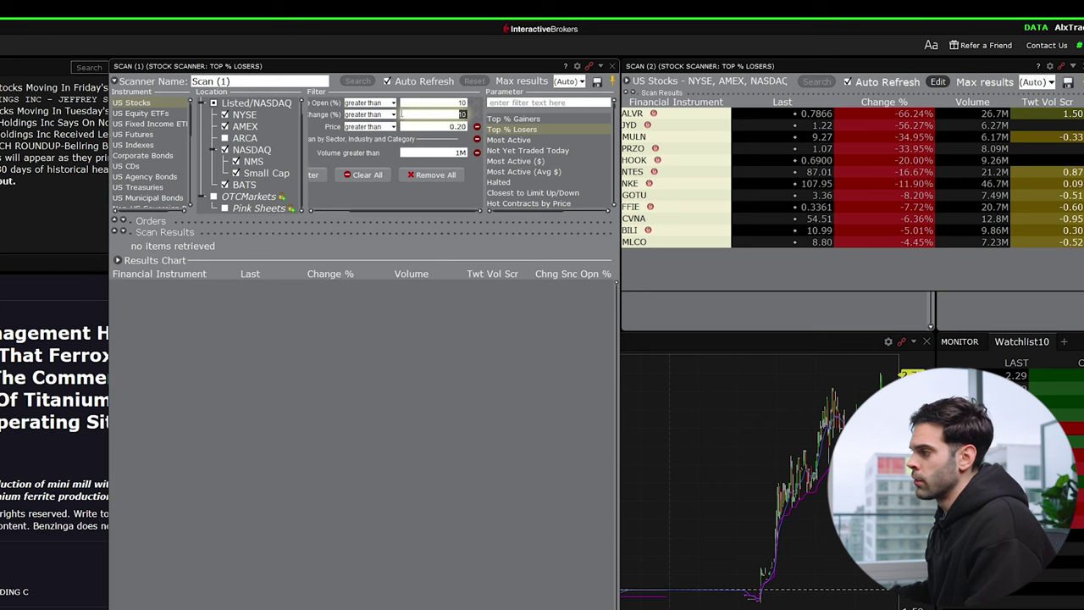
key(Return)
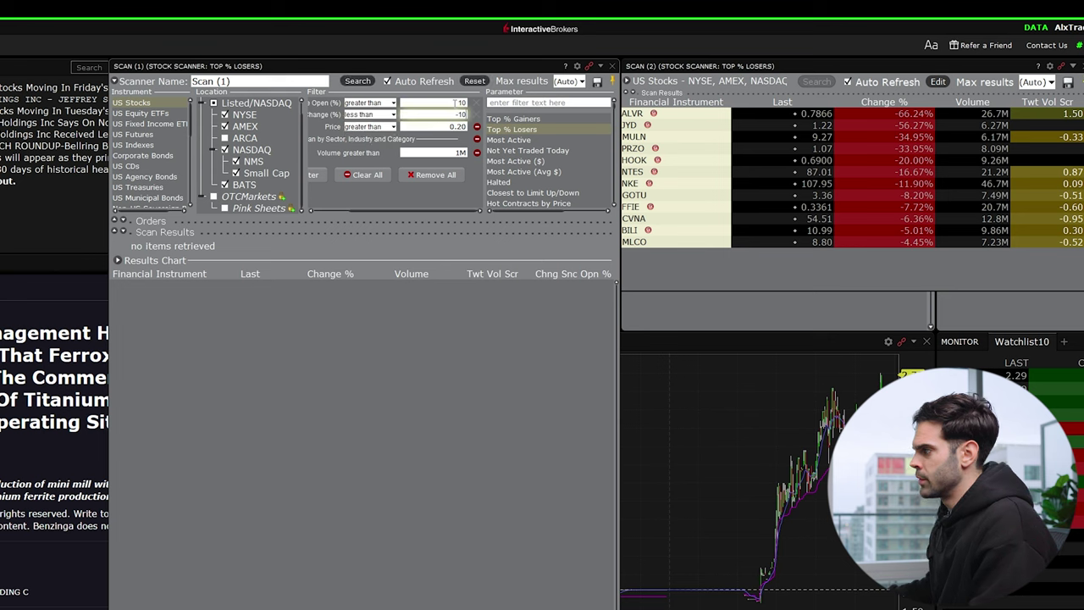
click(477, 103)
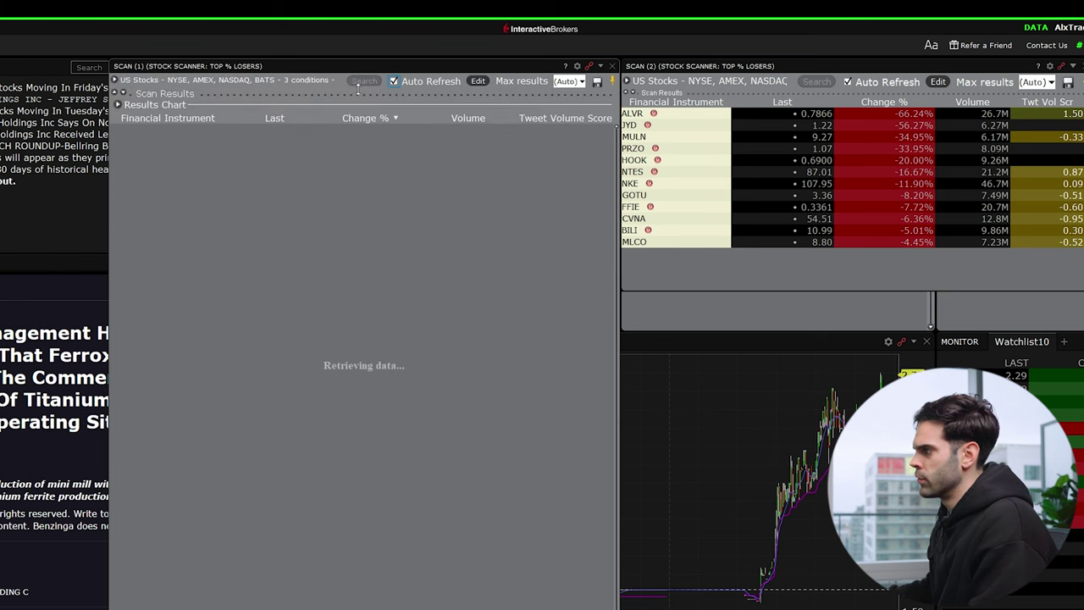
click(364, 118)
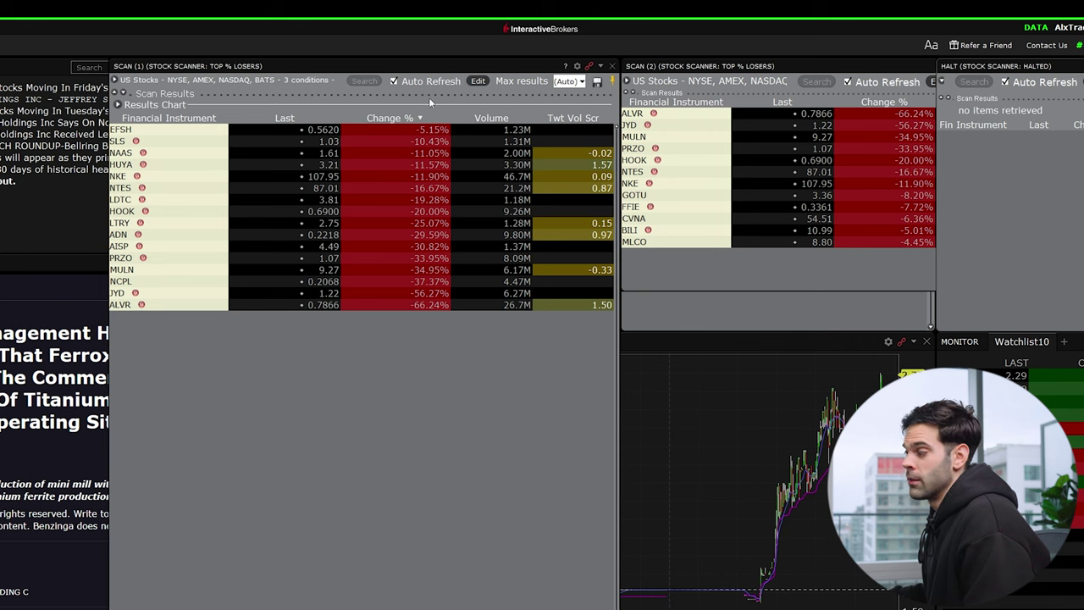
- Reopen the scan criteria, switch the parameter to Halted, remove the Change (%) filter, and widen the scan window
click(484, 81)
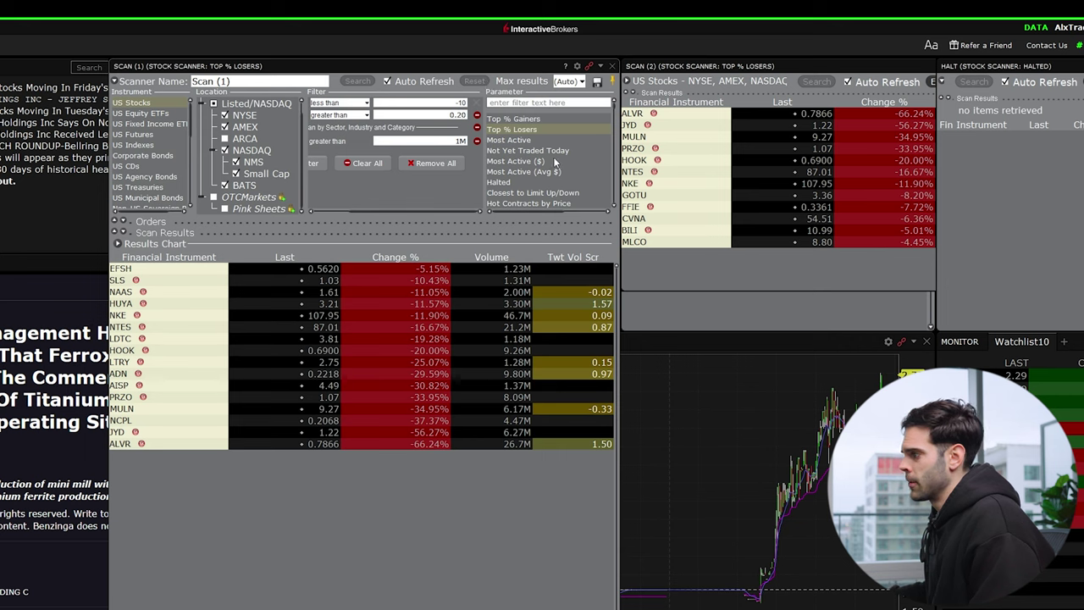
scroll(525, 160, down, 1)
click(500, 159)
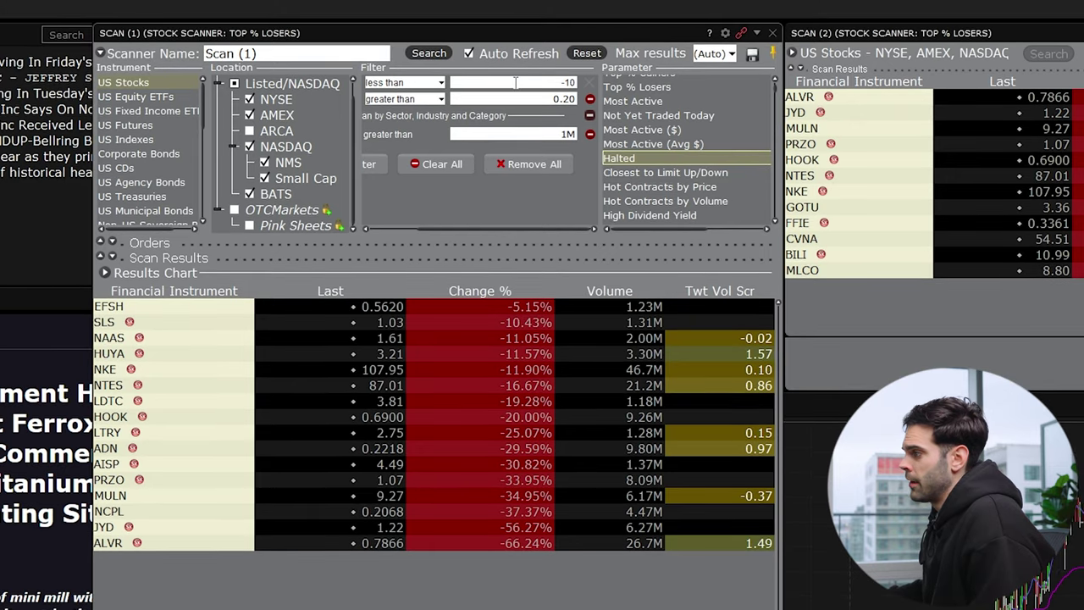
click(588, 82)
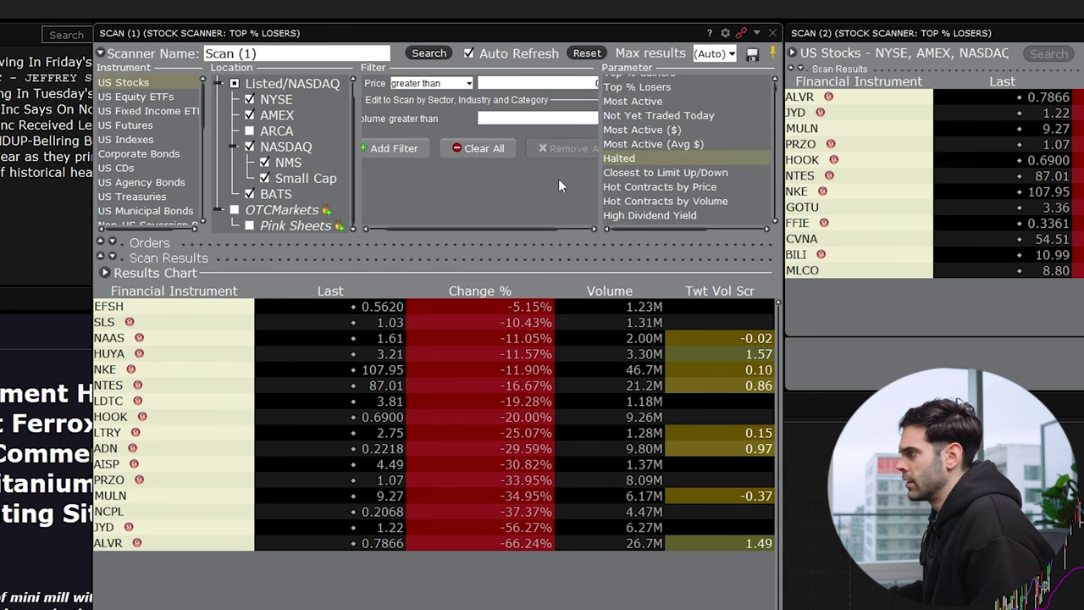
drag(774, 118, 1071, 127)
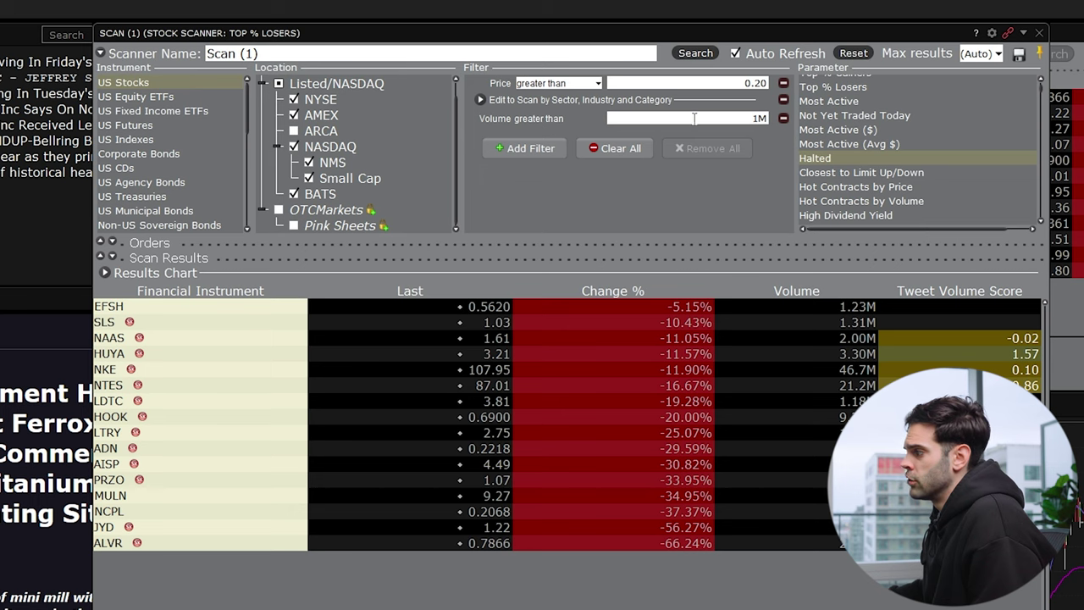
- Set the volume filter to greater than 550K and run the Halted scan
drag(693, 119, 771, 124)
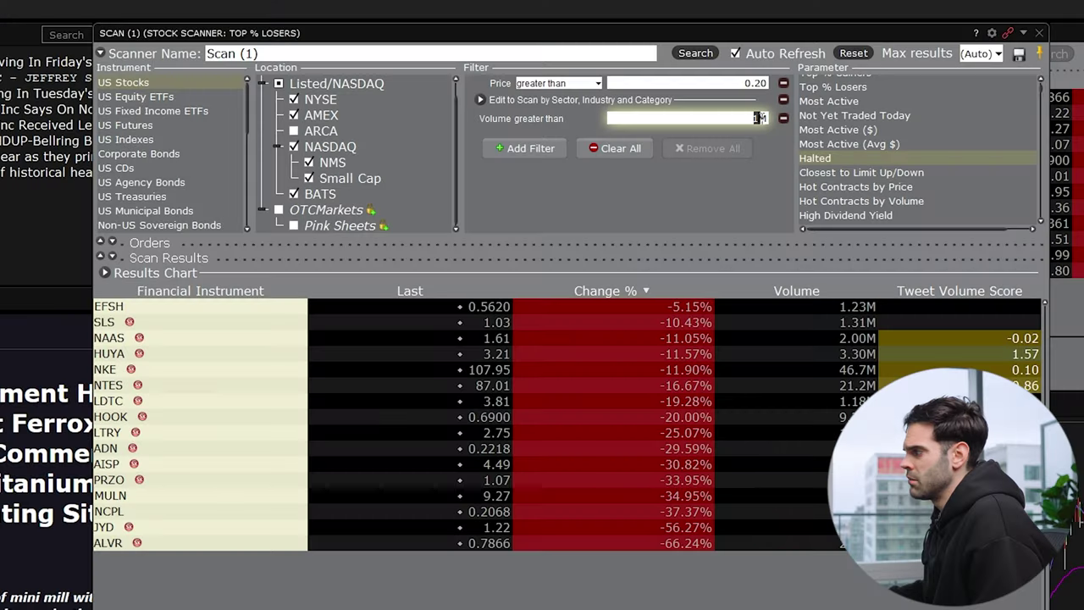
text(550K)
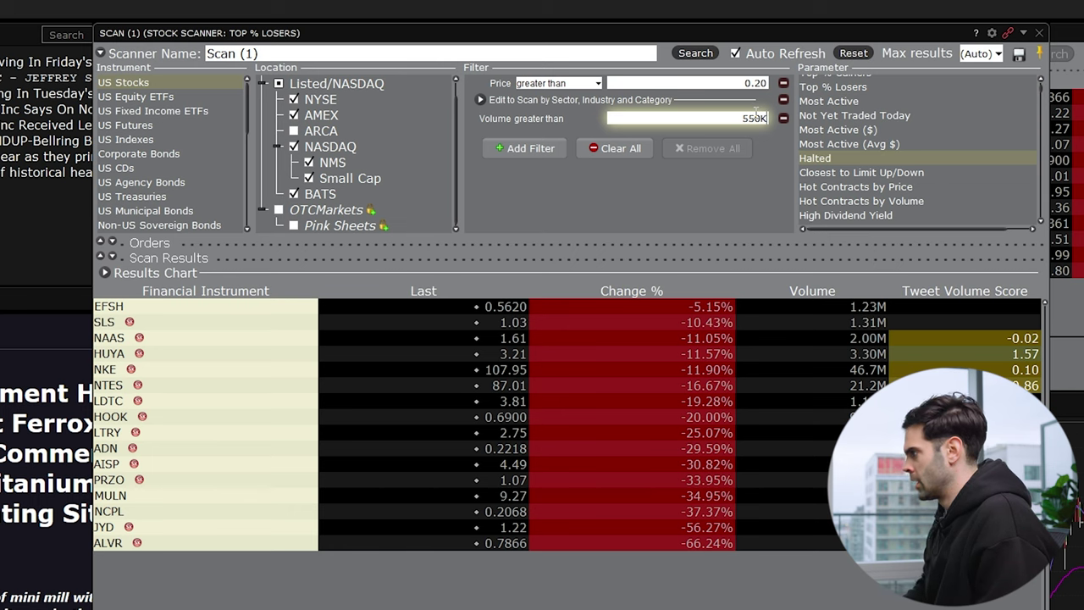
click(697, 53)
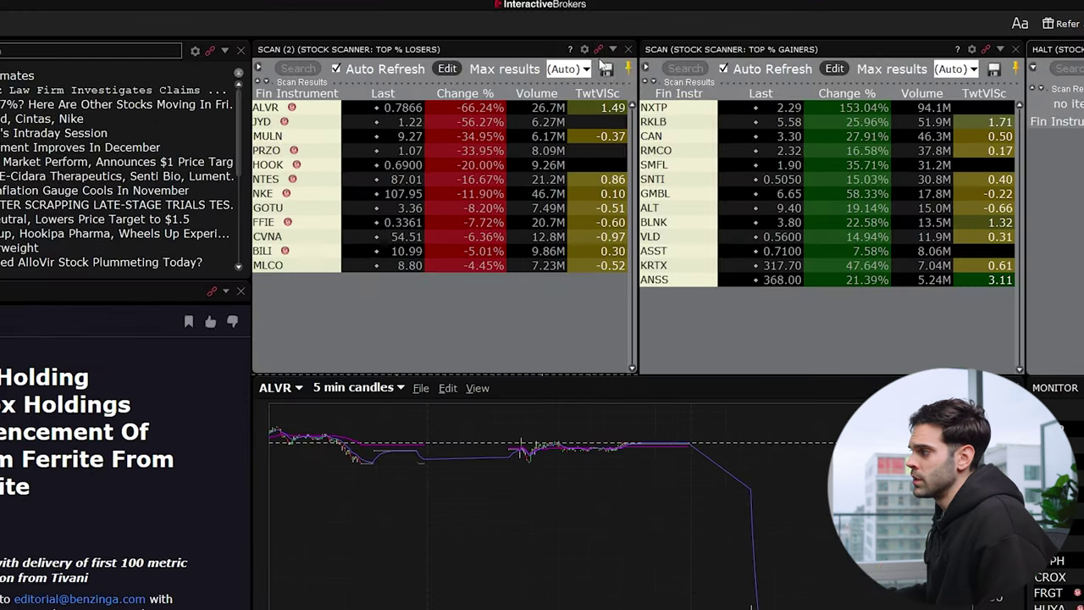
click(612, 49)
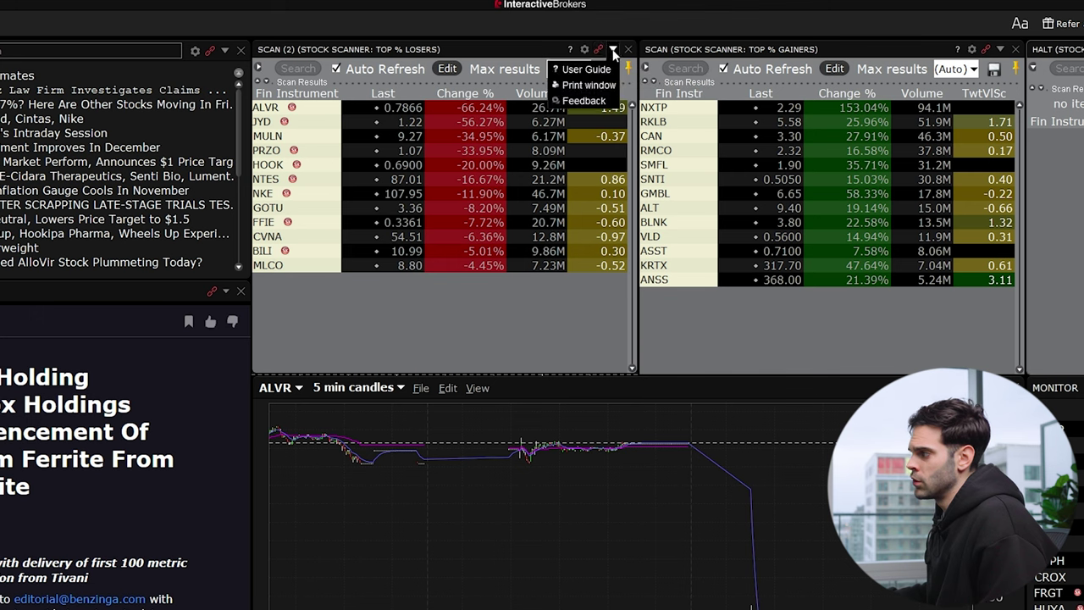
click(612, 49)
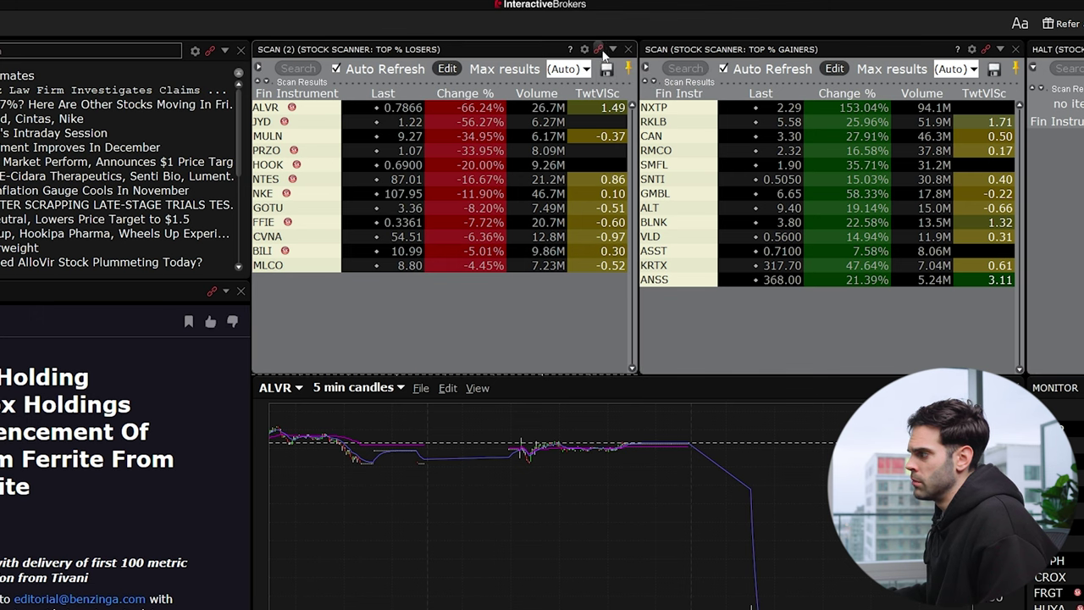
click(613, 49)
click(613, 50)
click(612, 49)
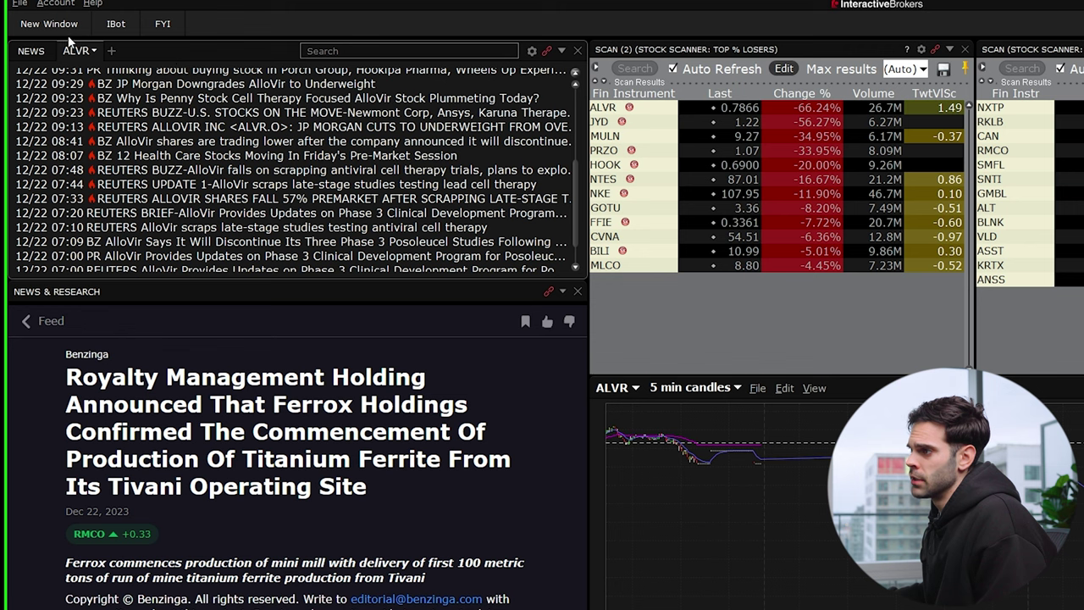
- Open a new Company Specific News window from the Newswire tools and close it again
click(47, 23)
mouse_move(41, 503)
mouse_move(346, 502)
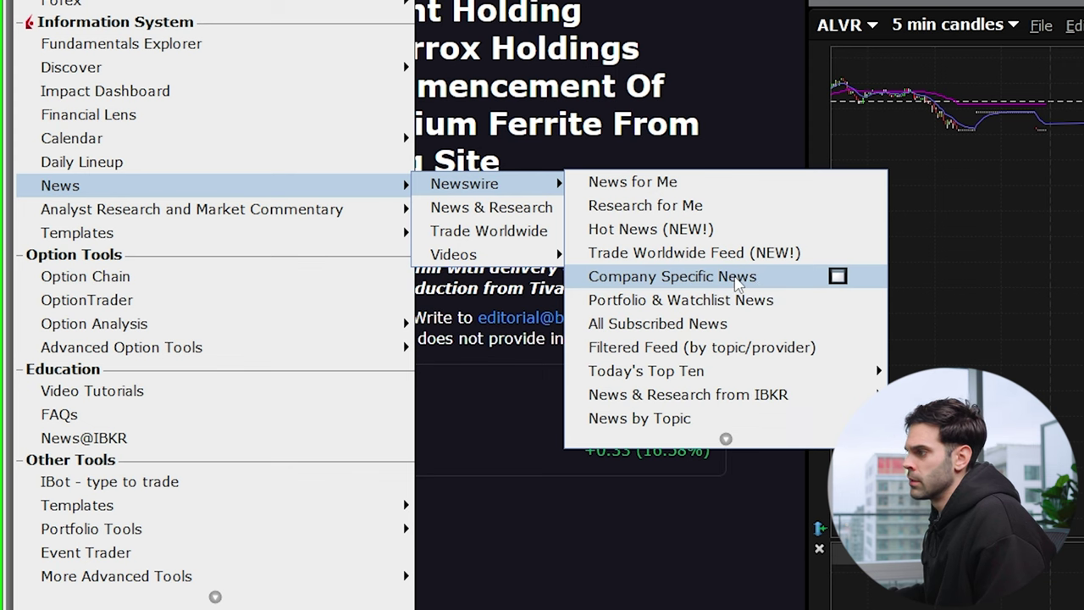
click(737, 283)
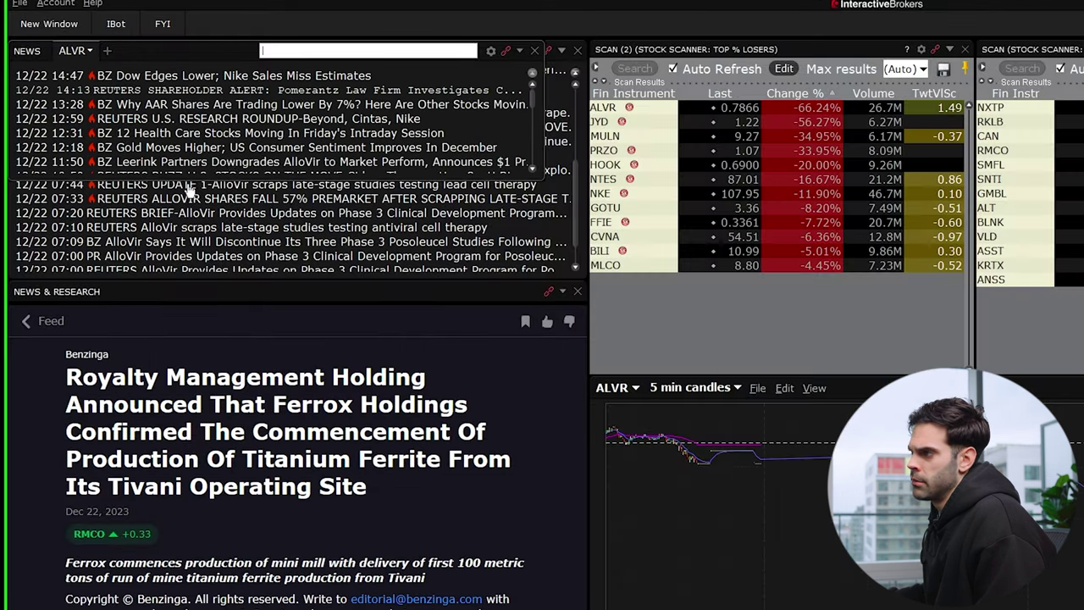
click(534, 53)
key(Return)
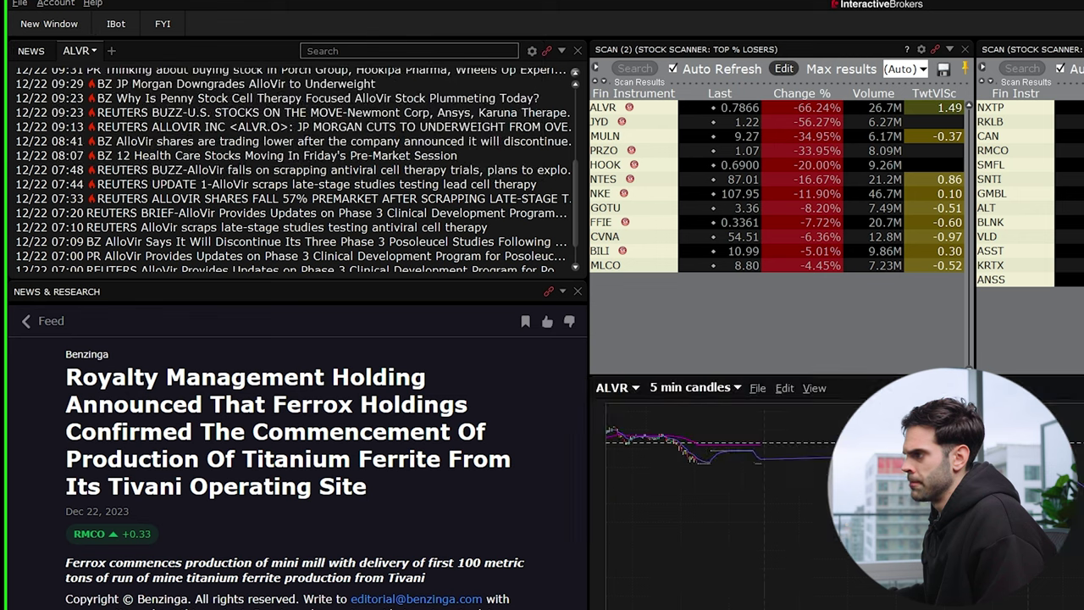
- Look through the ALVR headlines, load the news for MULN, and view its two articles about the 100th Mullen Three milestone
scroll(311, 158, up, 4)
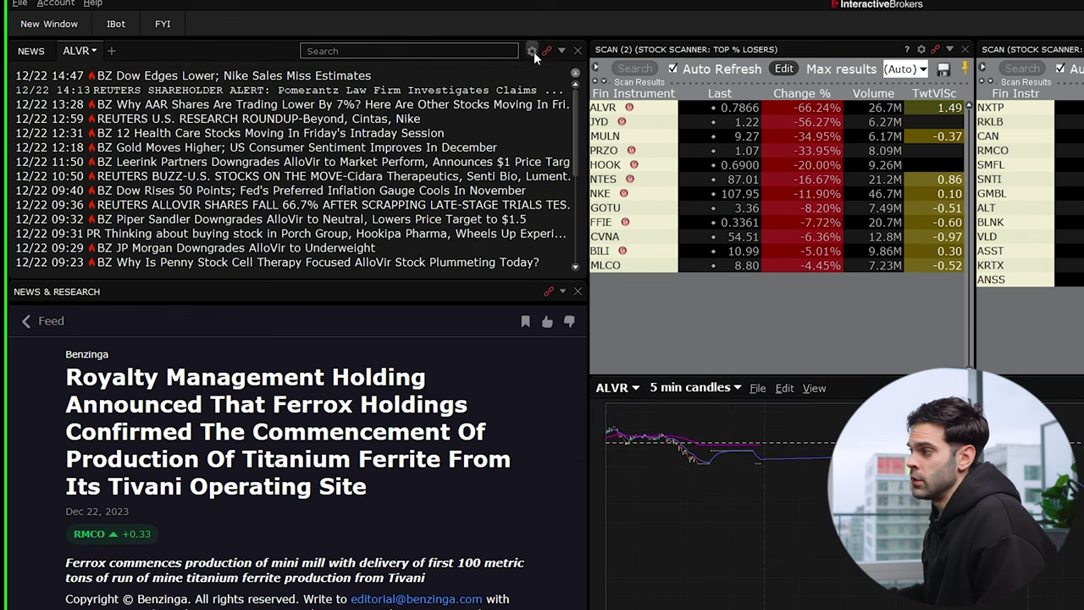
scroll(314, 140, down, 4)
scroll(315, 141, up, 4)
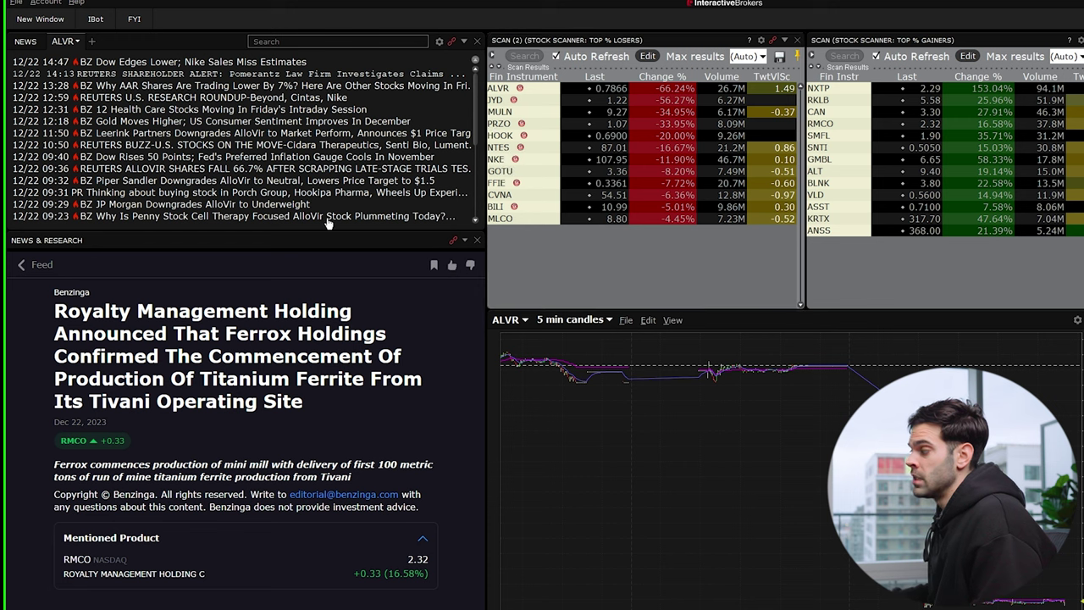
click(500, 112)
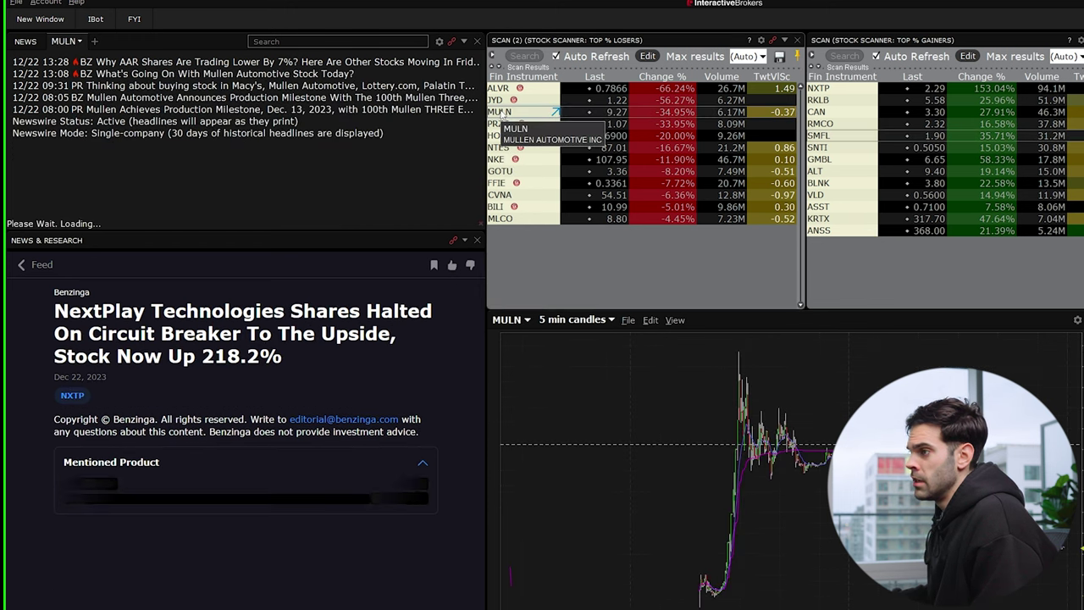
click(118, 99)
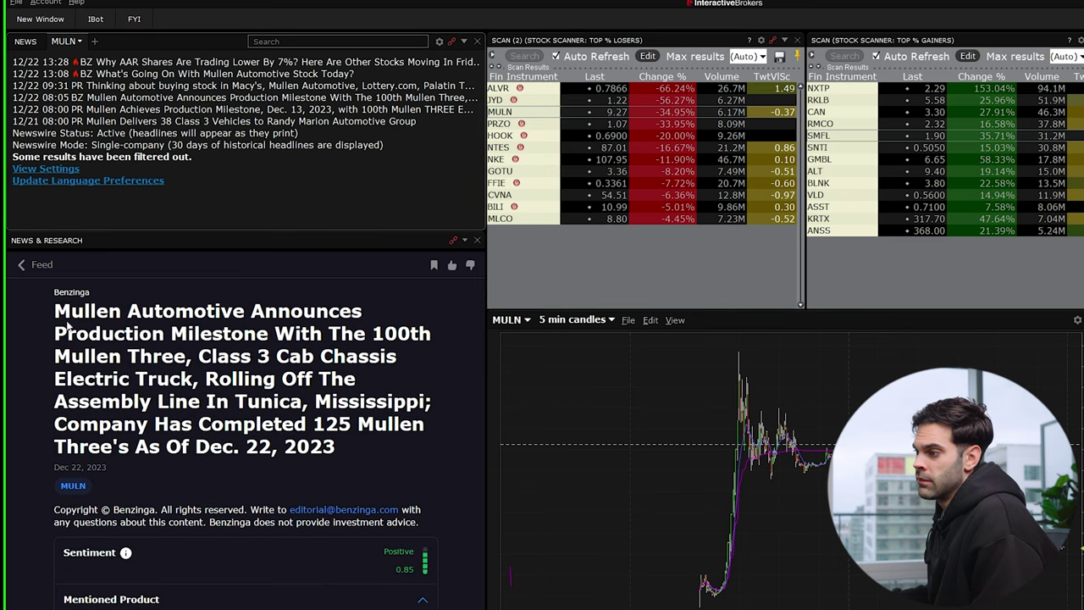
click(142, 111)
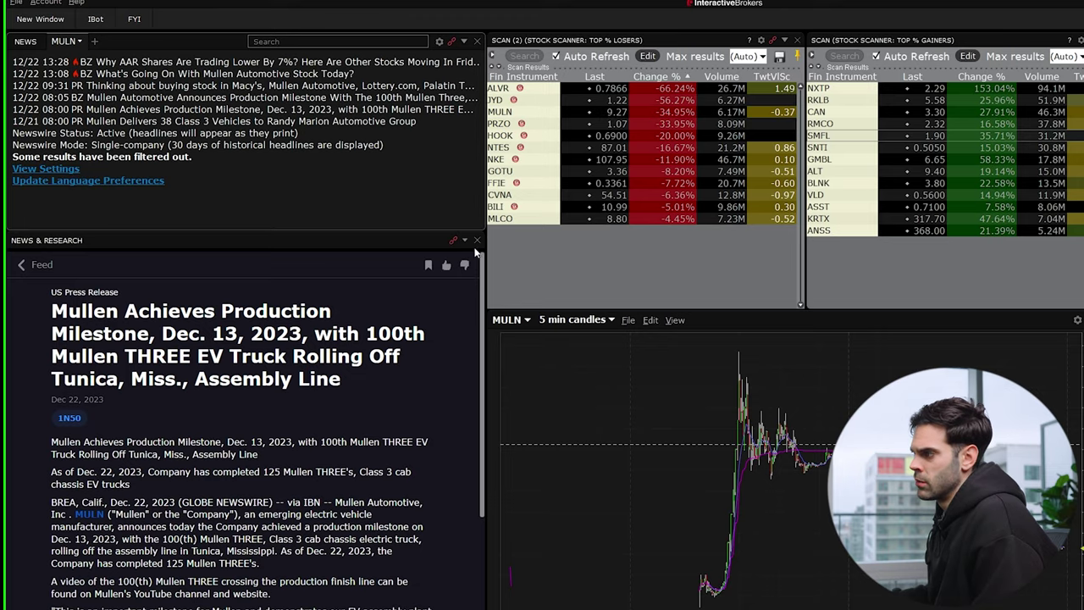
- Close the News & Research window, reopen it from the "Mullen Achieves Production Milestone" headline, and place it directly below the News window
click(477, 240)
click(707, 450)
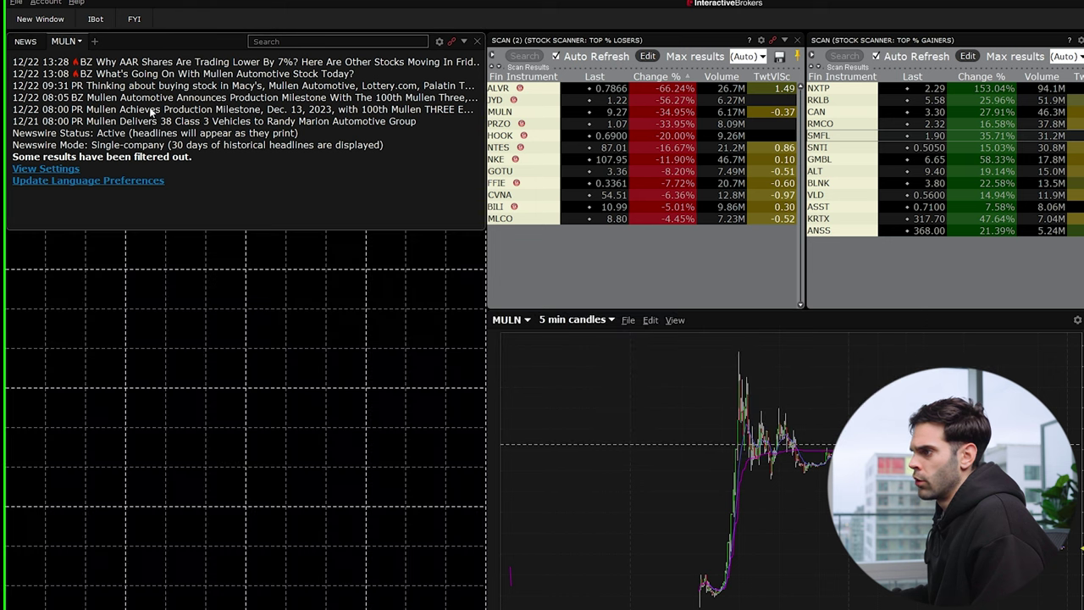
click(151, 111)
drag(152, 19, 228, 203)
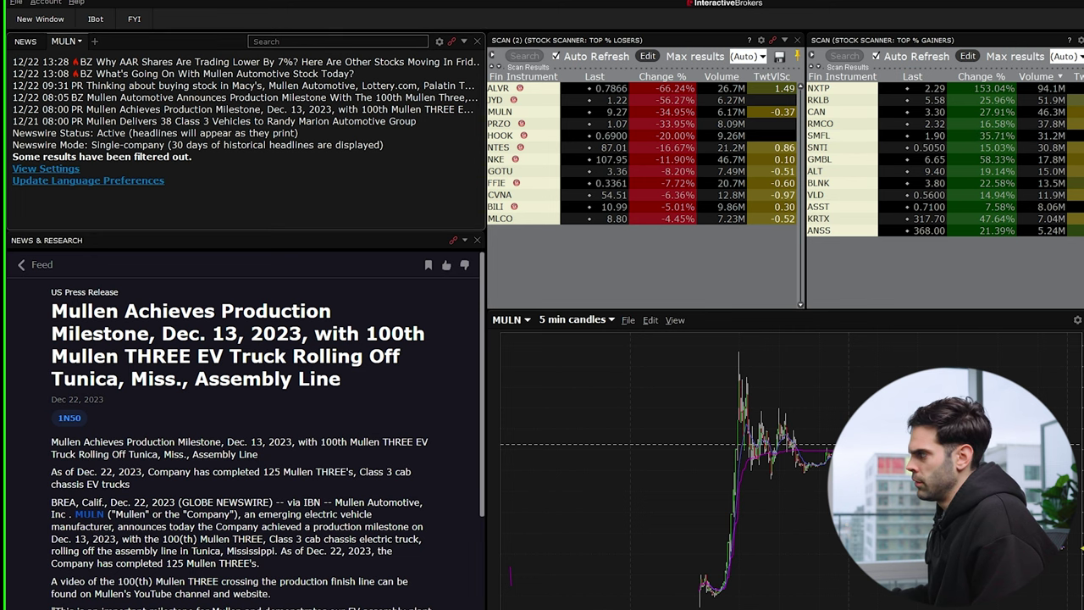
click(772, 415)
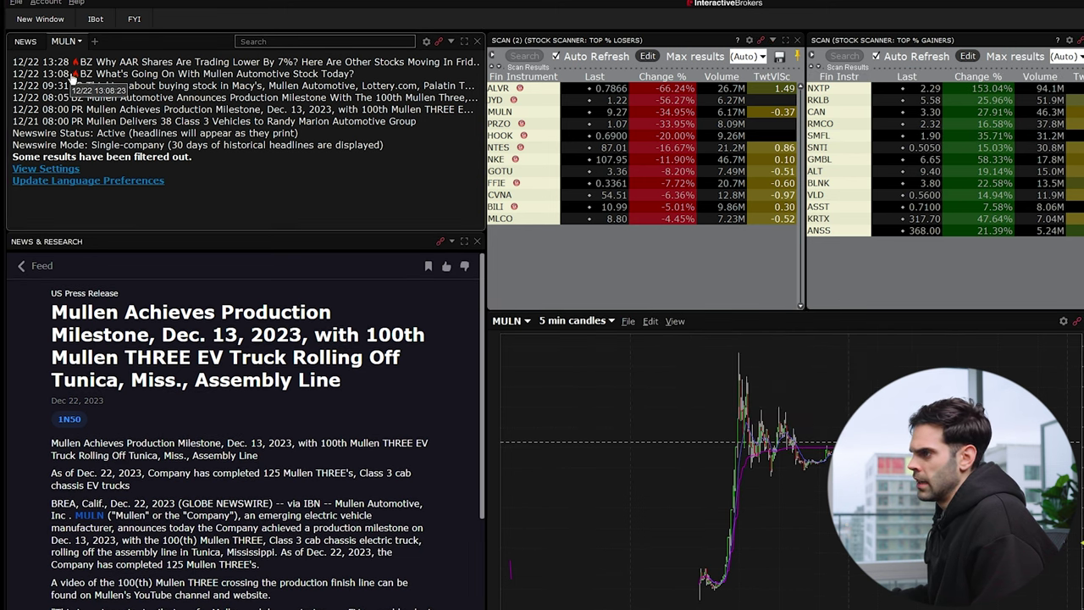
- View the MULN articles "Thinking about buying stock in Macy's, Mullen Automotive" and "What's Going On With Mullen Automotive Stock Today?"
click(160, 85)
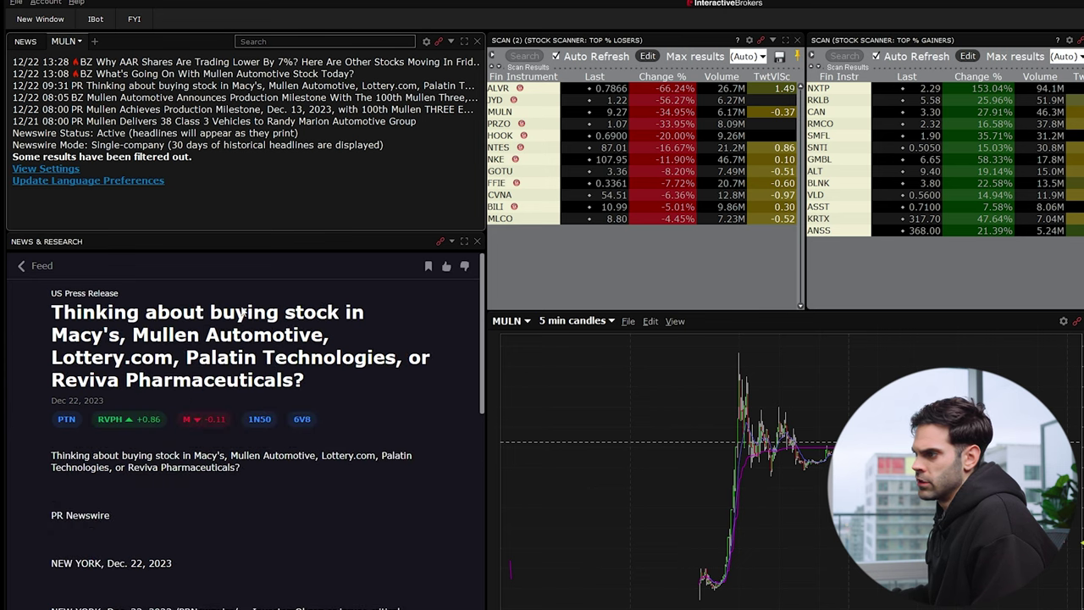
click(174, 74)
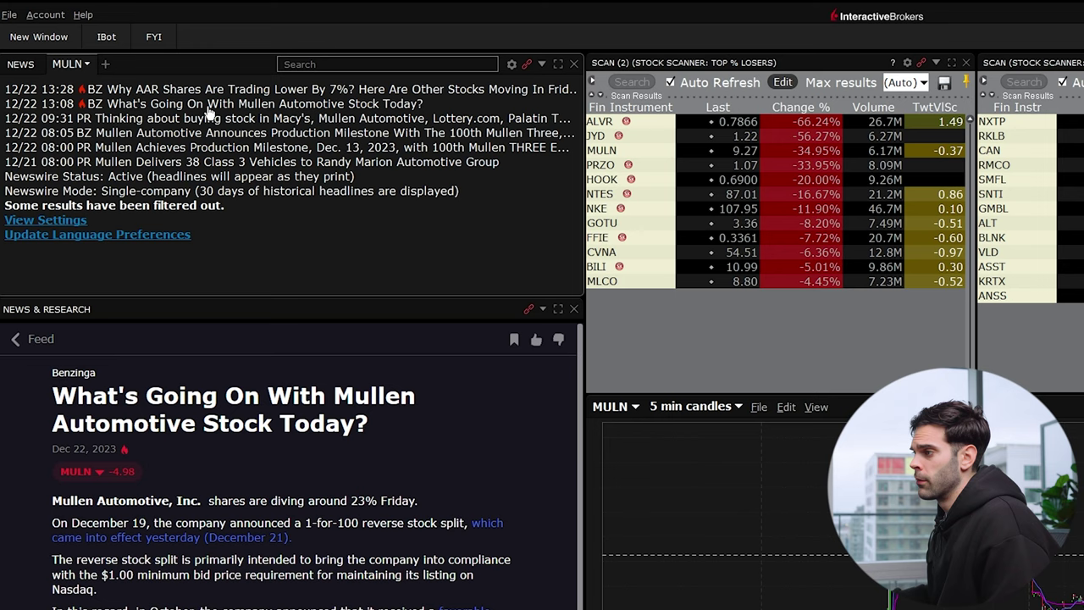
- Load the news for ALVR and read its three newest articles: Dow Edges Lower, the Shareholder Alert, and Why AAR Shares Are Trading Lower
click(617, 124)
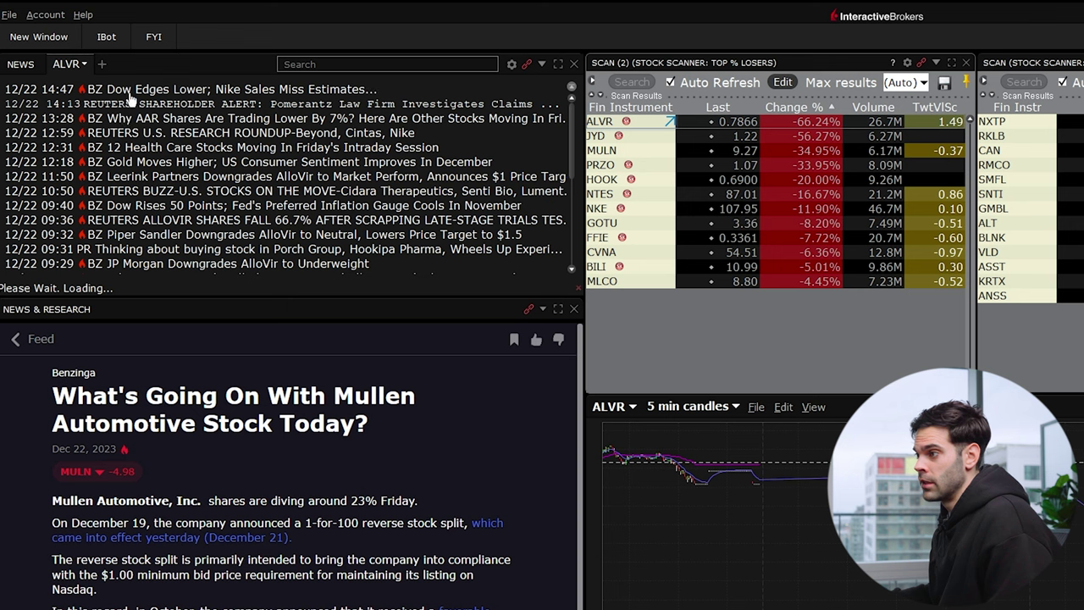
click(130, 93)
scroll(338, 557, down, 5)
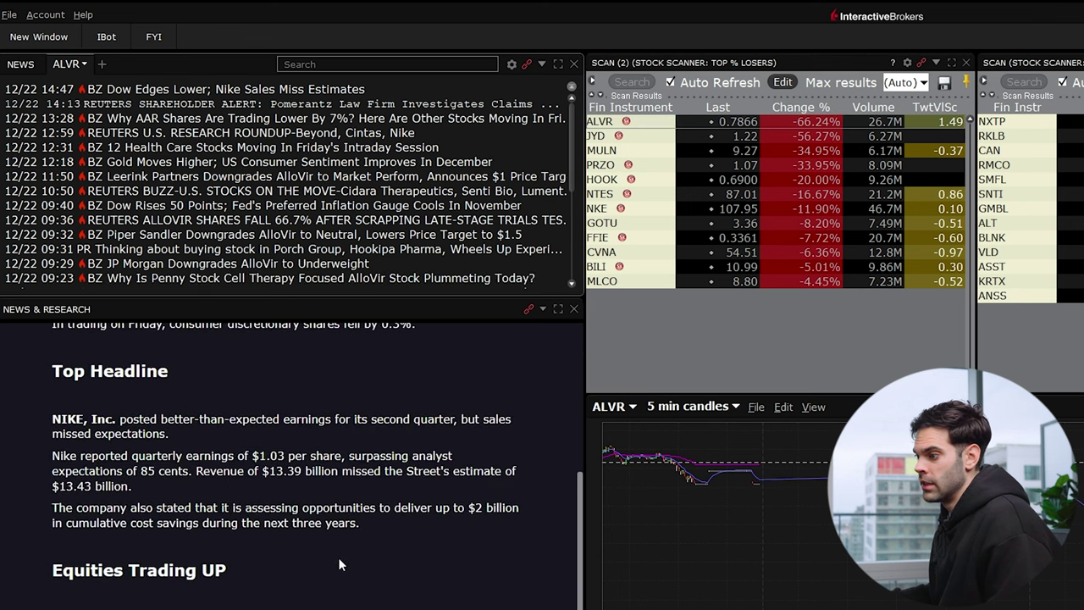
scroll(338, 558, down, 4)
click(155, 105)
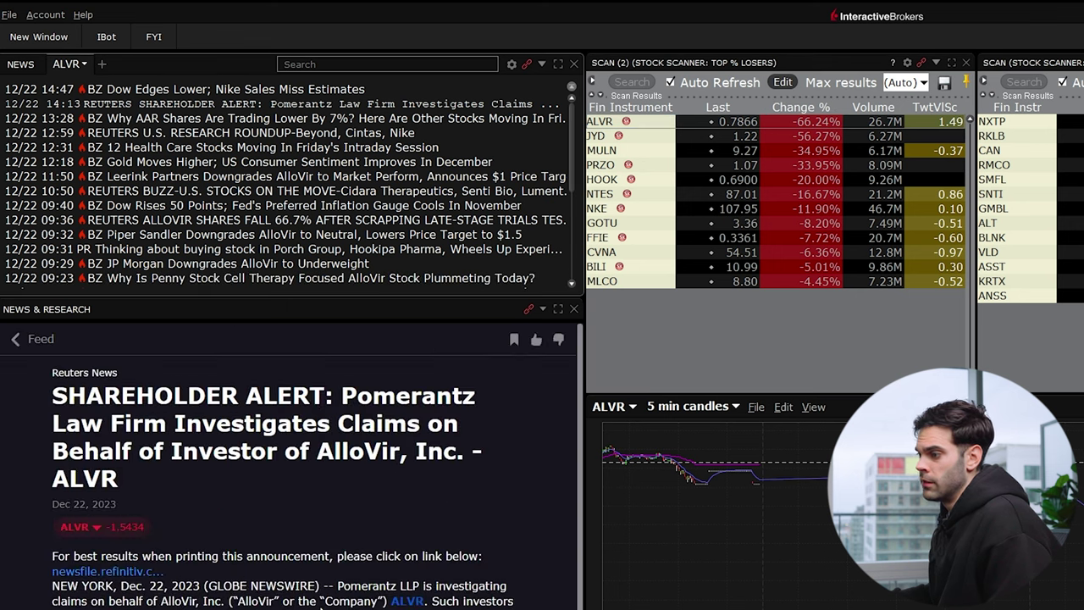
scroll(288, 457, down, 5)
click(173, 119)
scroll(321, 551, down, 10)
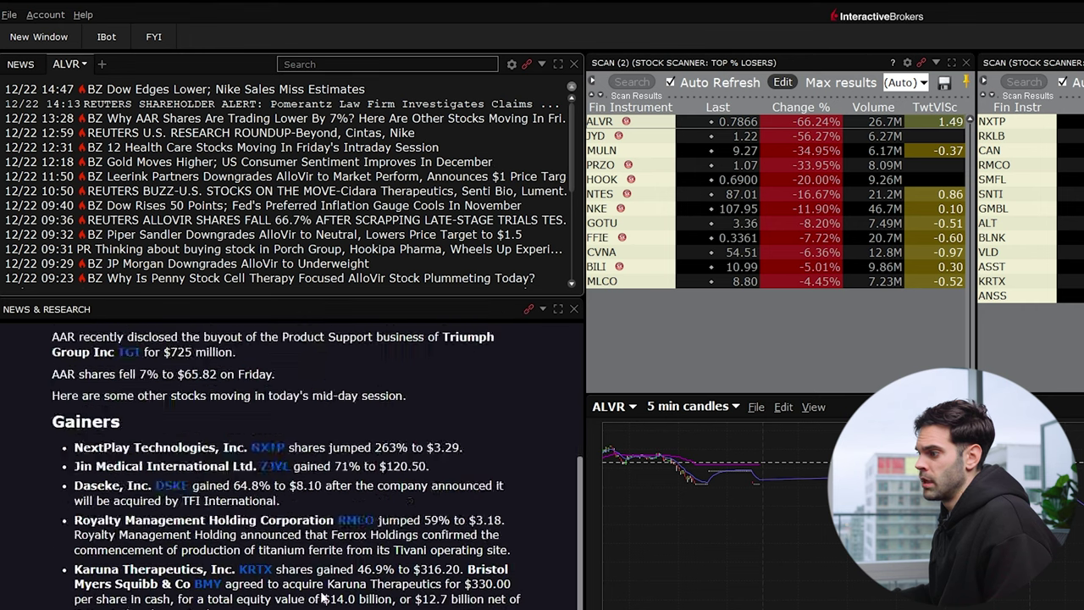
click(322, 588)
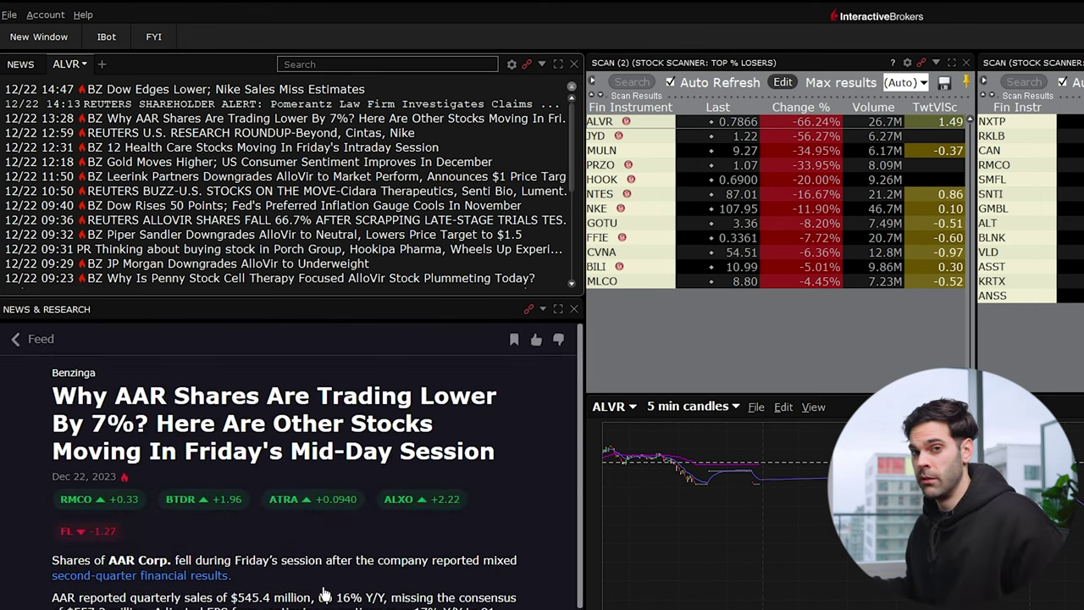